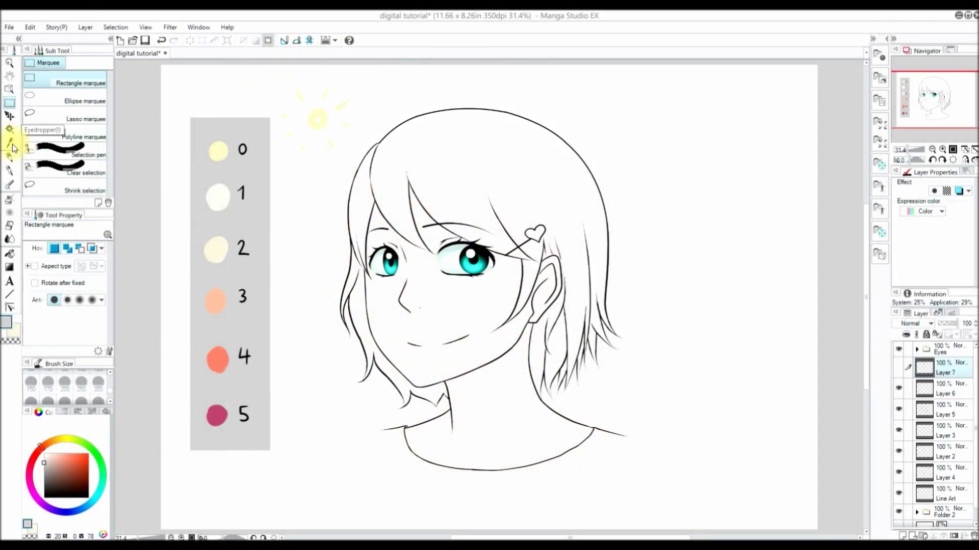
With the Eyedropper, sample palette swatches 1 through 5, ending on swatch 0's pale yellow.
click(12, 145)
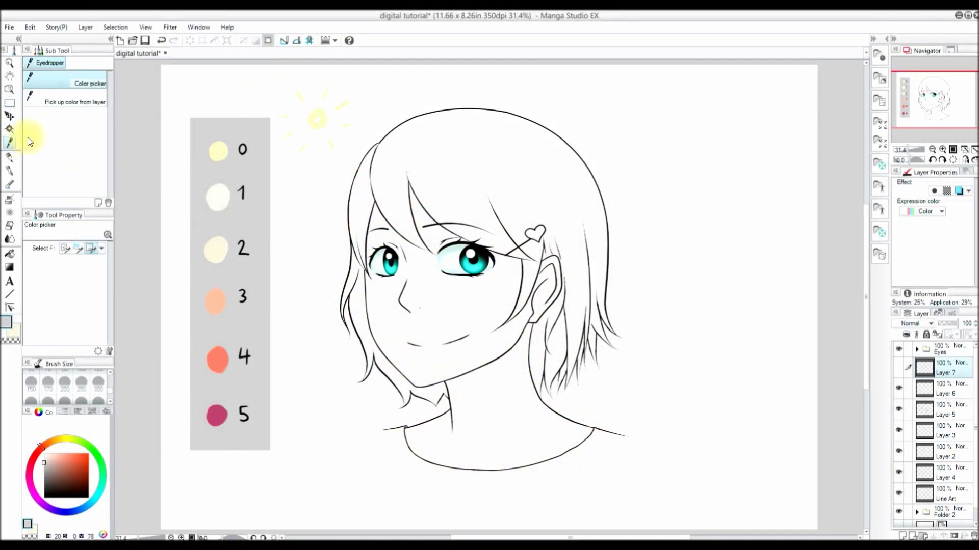
click(220, 193)
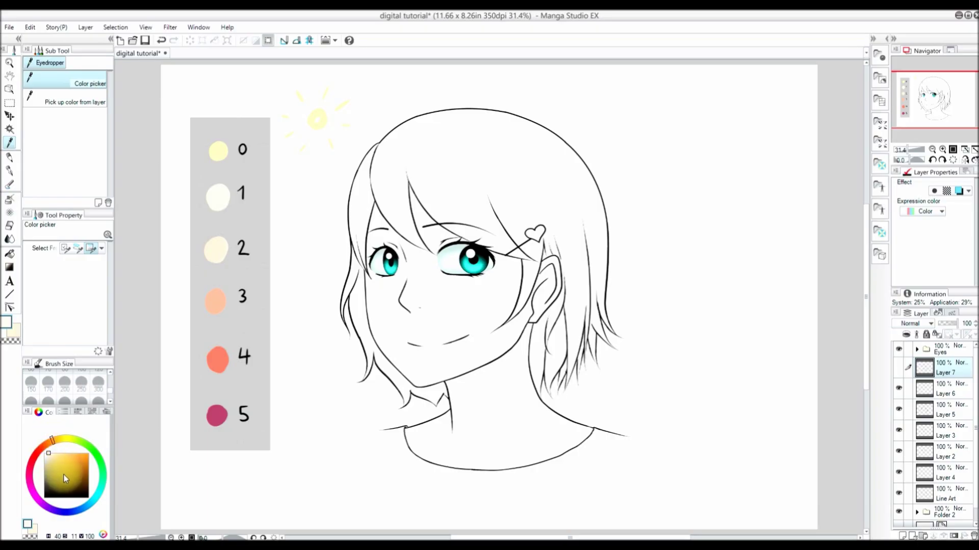
click(220, 245)
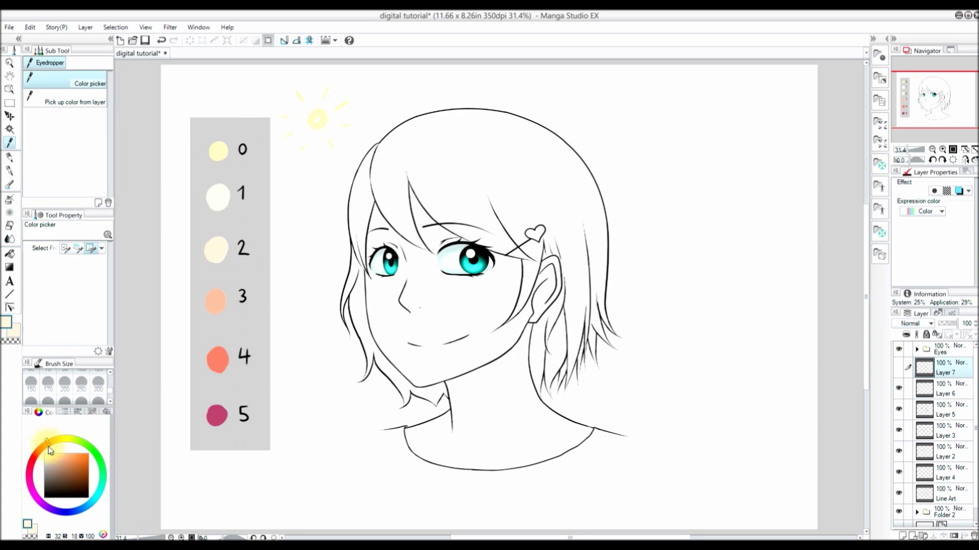
click(222, 192)
click(218, 246)
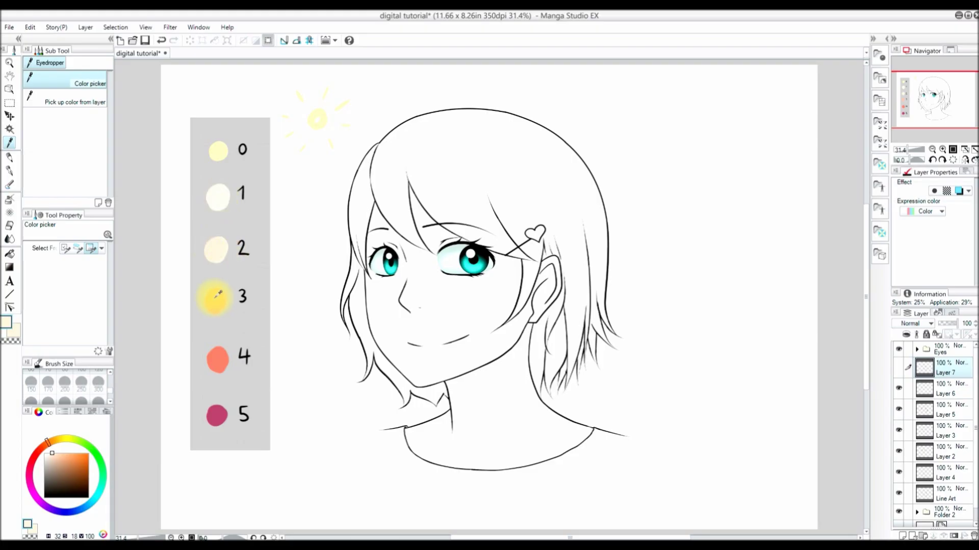
click(220, 295)
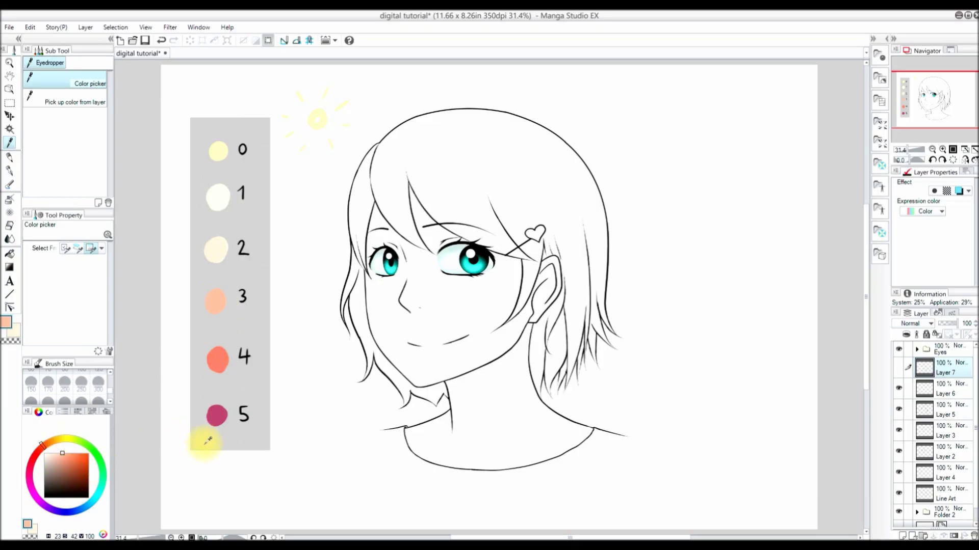
click(220, 358)
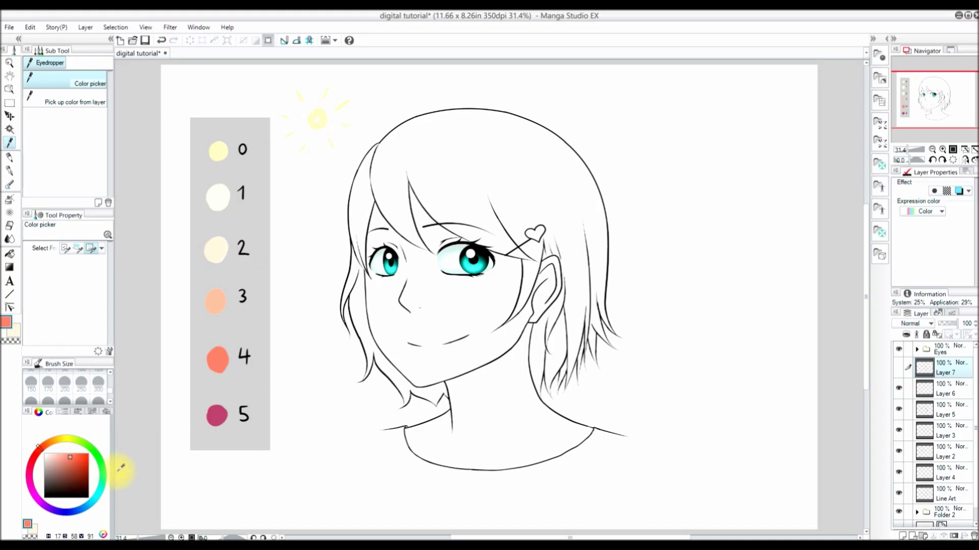
click(222, 409)
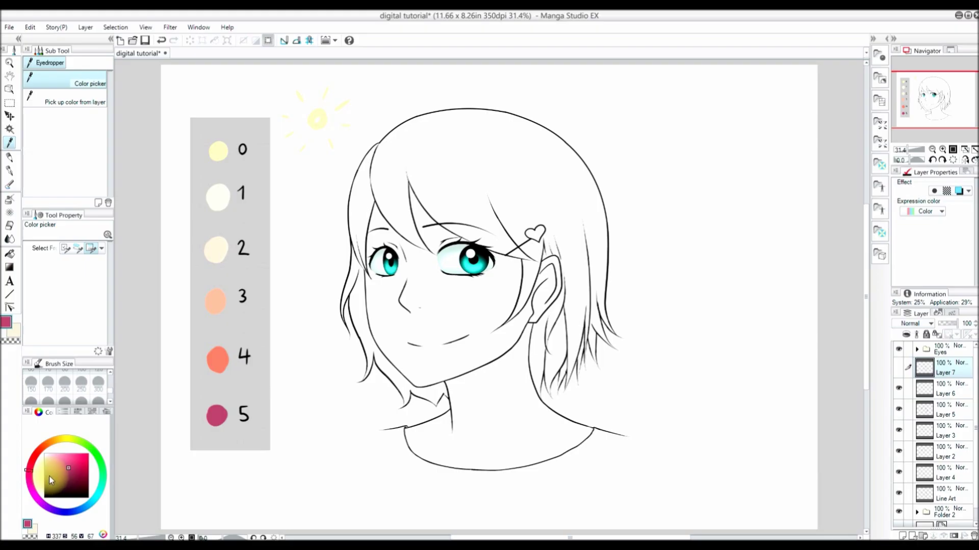
click(220, 147)
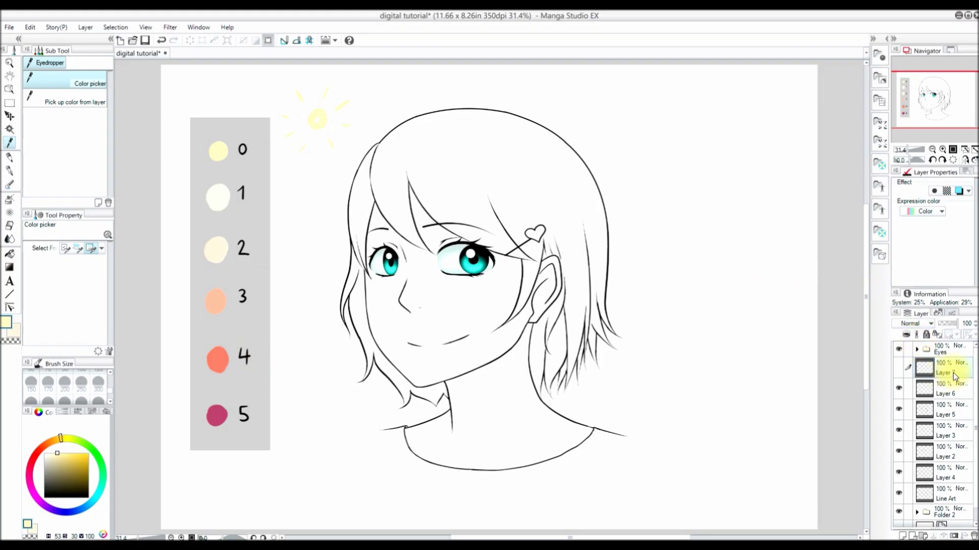
Create a new layer folder named 'Line art'.
click(924, 536)
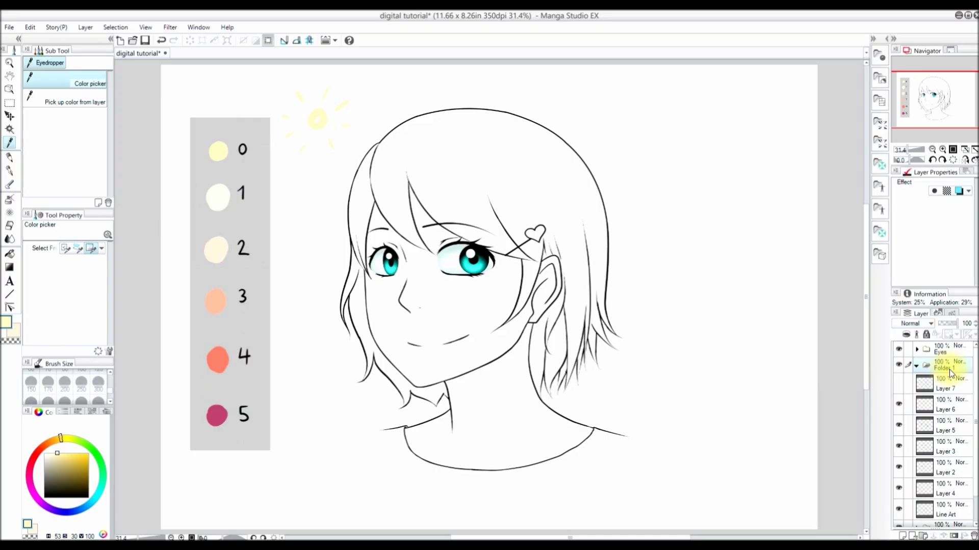
double_click(953, 368)
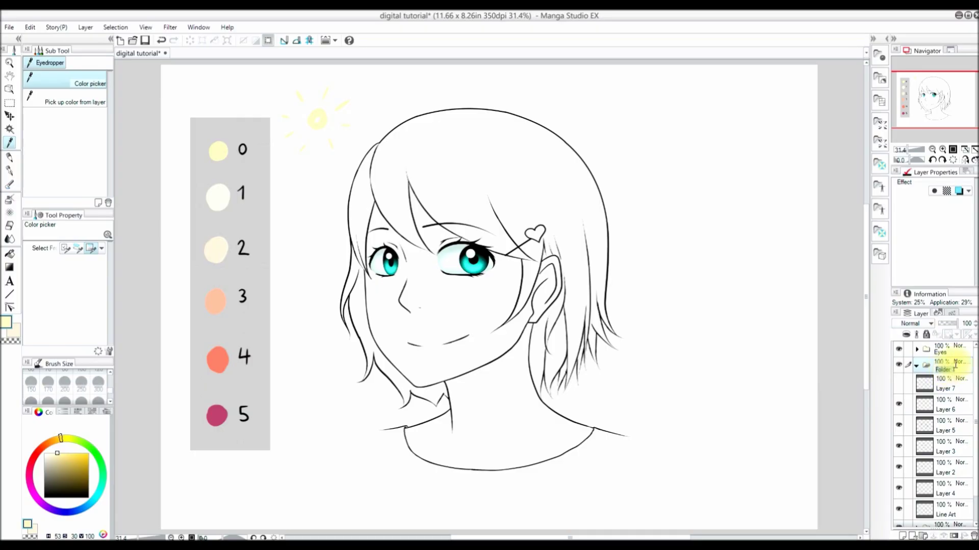
key(BackSpace)
text(Line art)
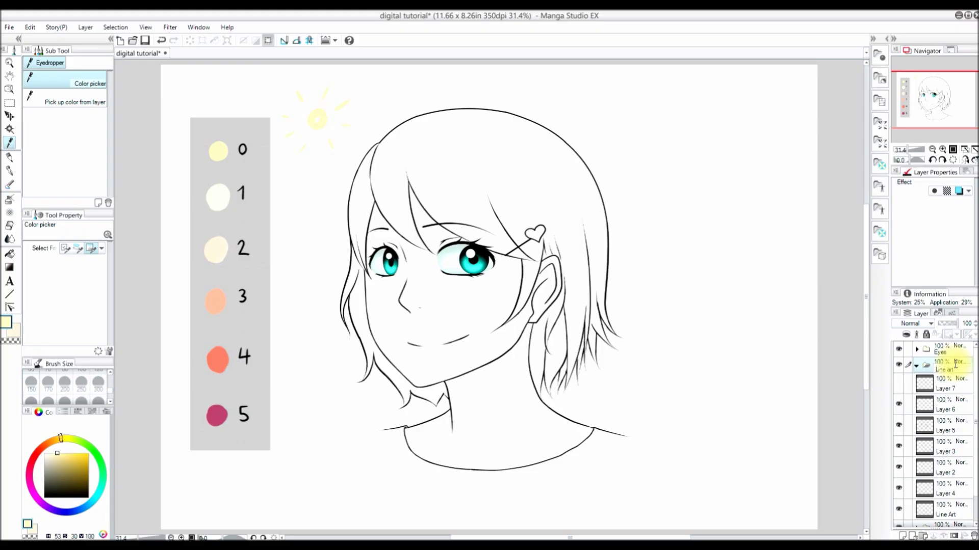
Move Layer 7 through the Line Art layer into the Line art folder and collapse it.
click(958, 390)
drag(974, 376, 974, 379)
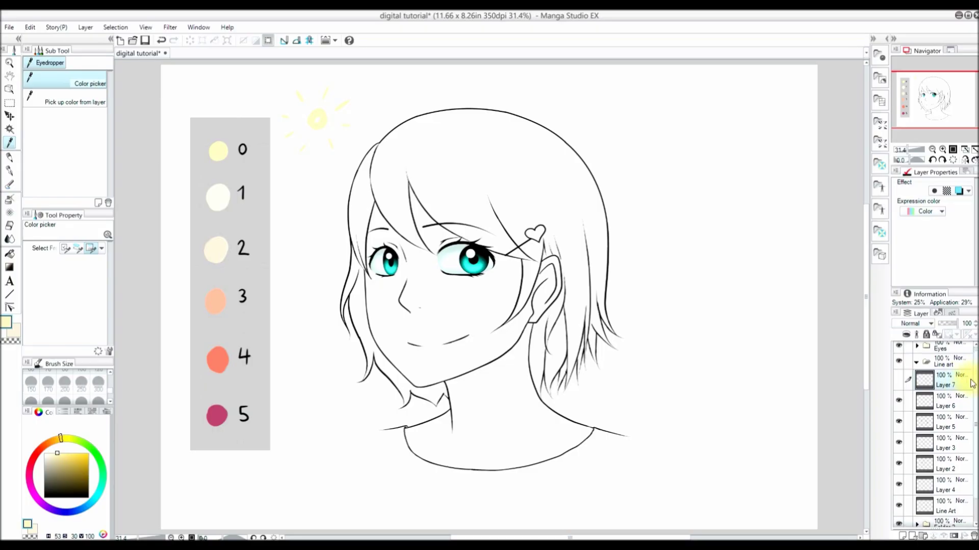
shift+click(950, 506)
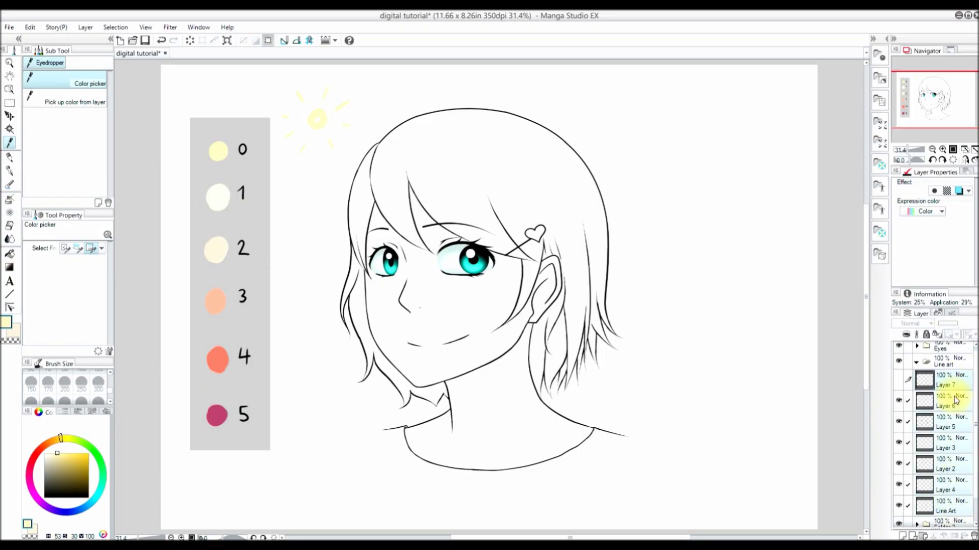
drag(951, 384, 947, 364)
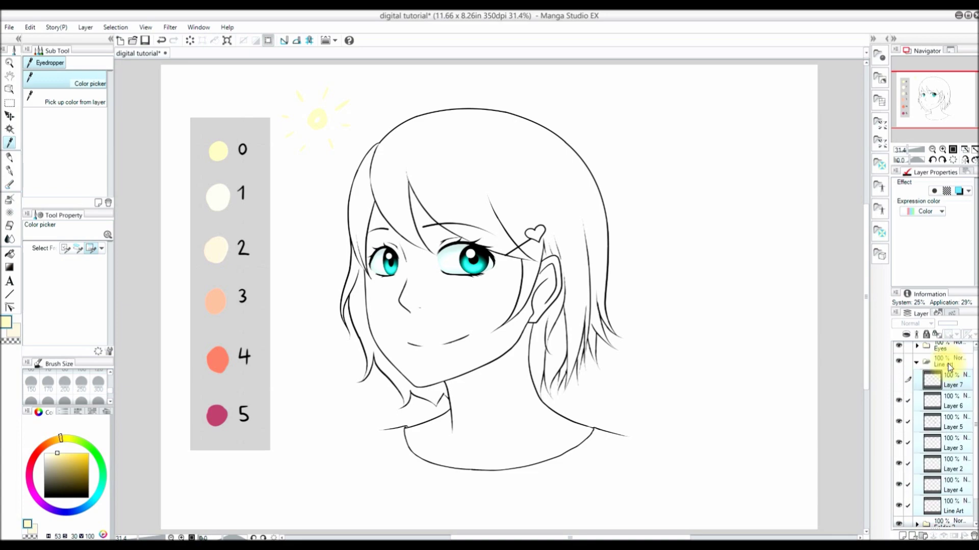
click(915, 363)
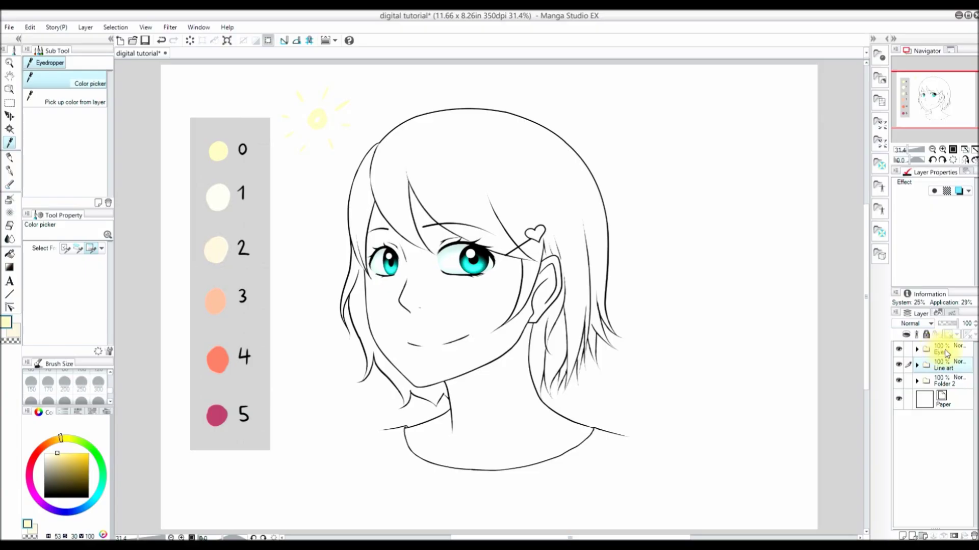
Add a 'Color' folder above Folder 2 holding a new raster layer, Layer 11.
click(948, 384)
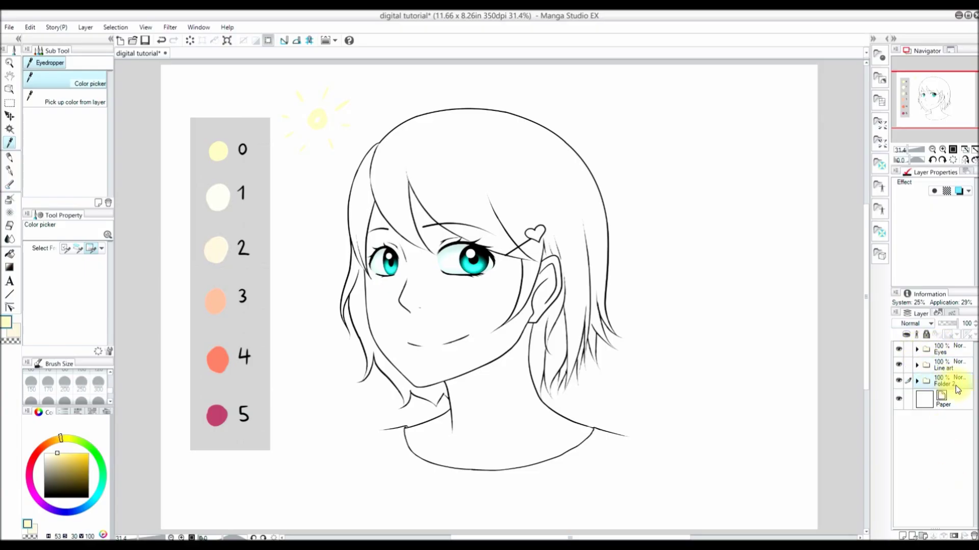
click(924, 531)
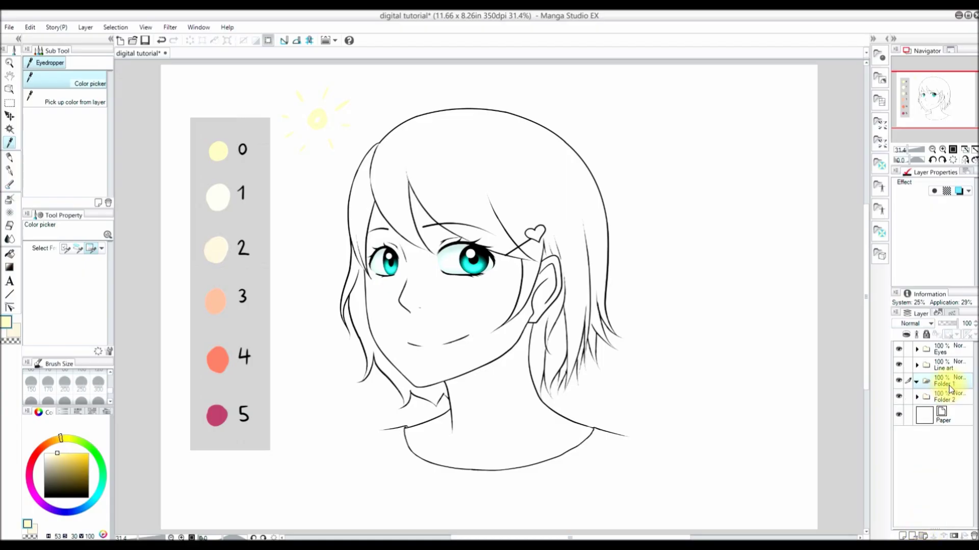
double_click(947, 386)
key(BackSpace)
text(Color)
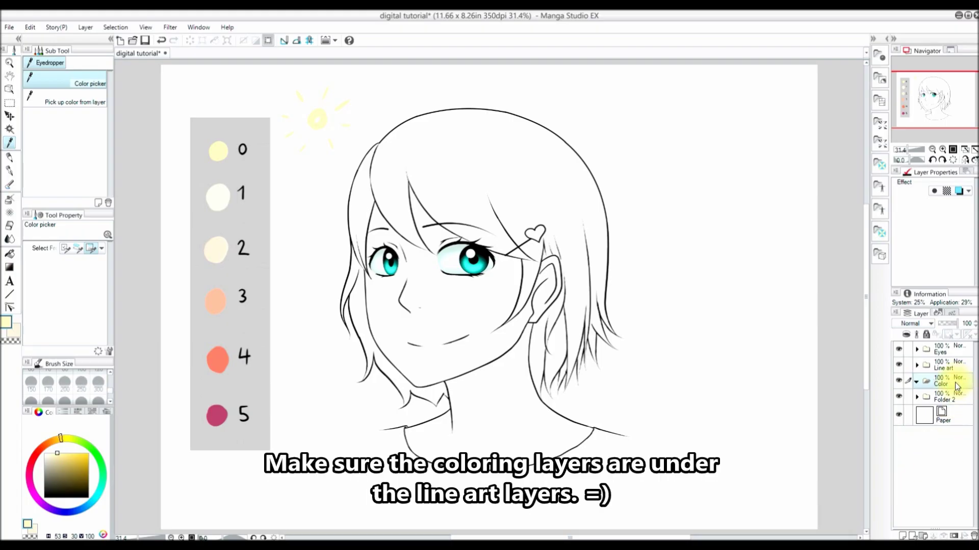
click(903, 535)
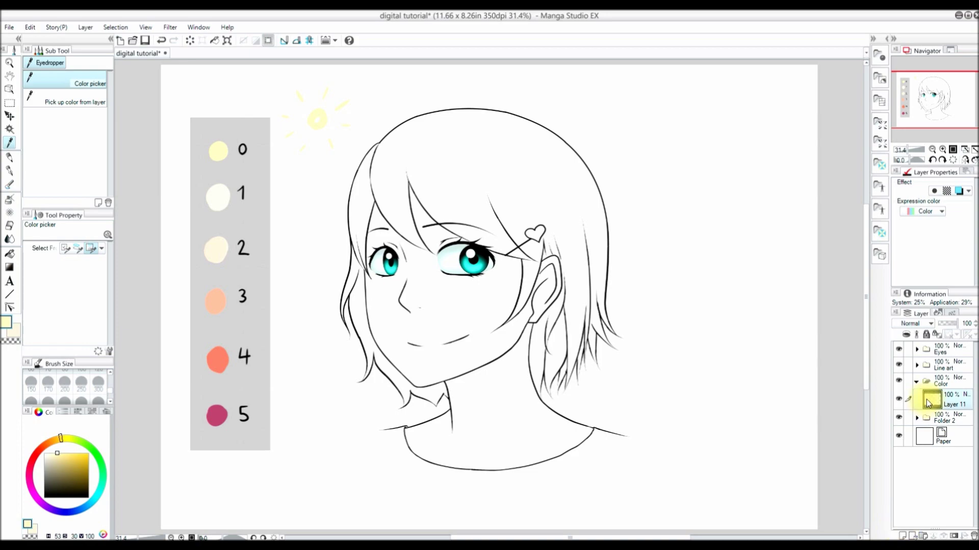
Draw a black G-pen circle at brush size 17 right of the head, then pick the Magic wand.
click(11, 168)
drag(69, 472, 91, 502)
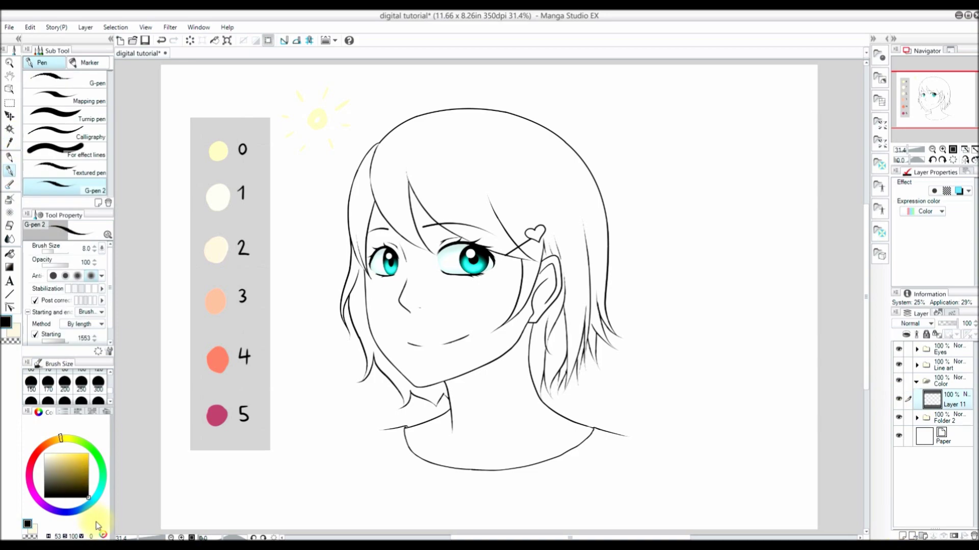
click(99, 387)
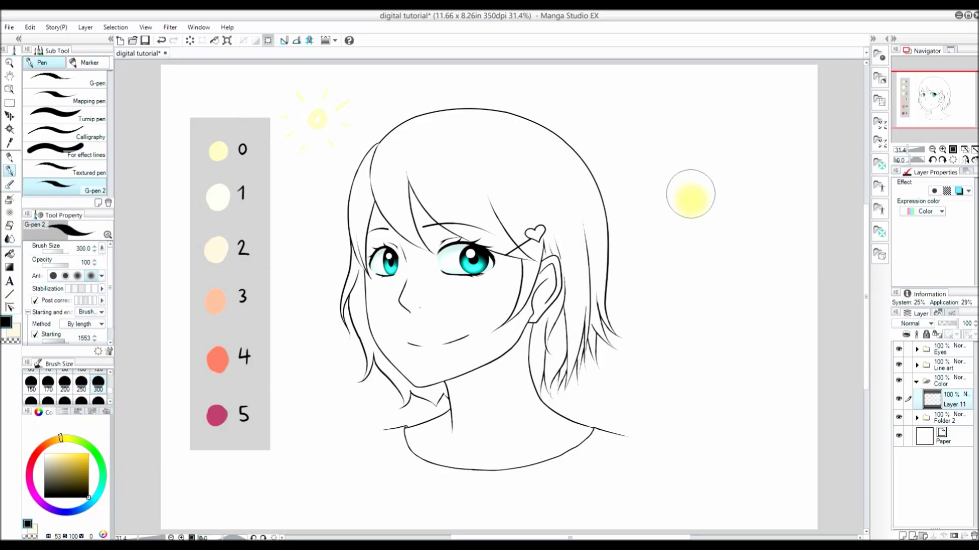
scroll(102, 390, up, 4)
click(98, 377)
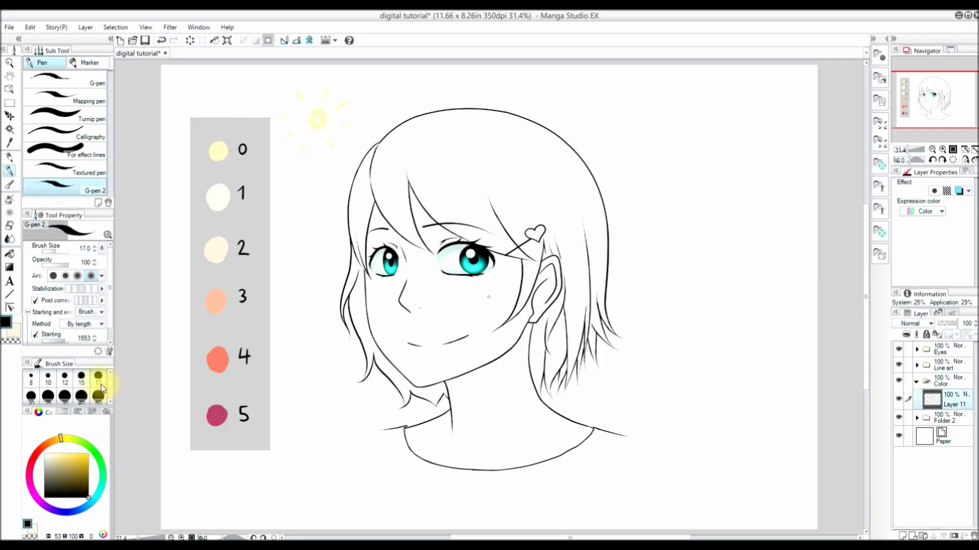
mouse_move(684, 249)
mouse_down()
mouse_move(658, 217)
mouse_move(666, 189)
mouse_move(707, 172)
mouse_move(731, 185)
mouse_move(743, 215)
mouse_move(737, 233)
mouse_move(688, 249)
mouse_up()
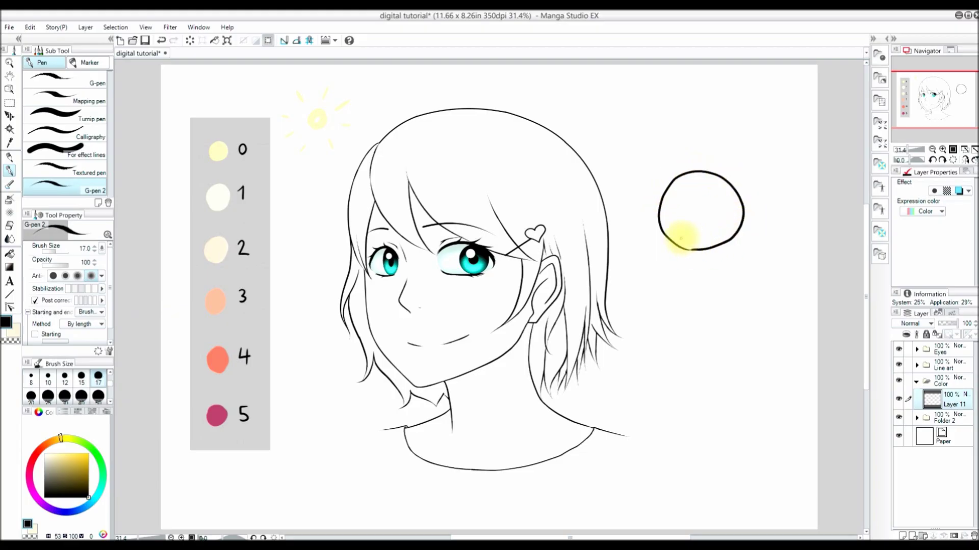
click(12, 130)
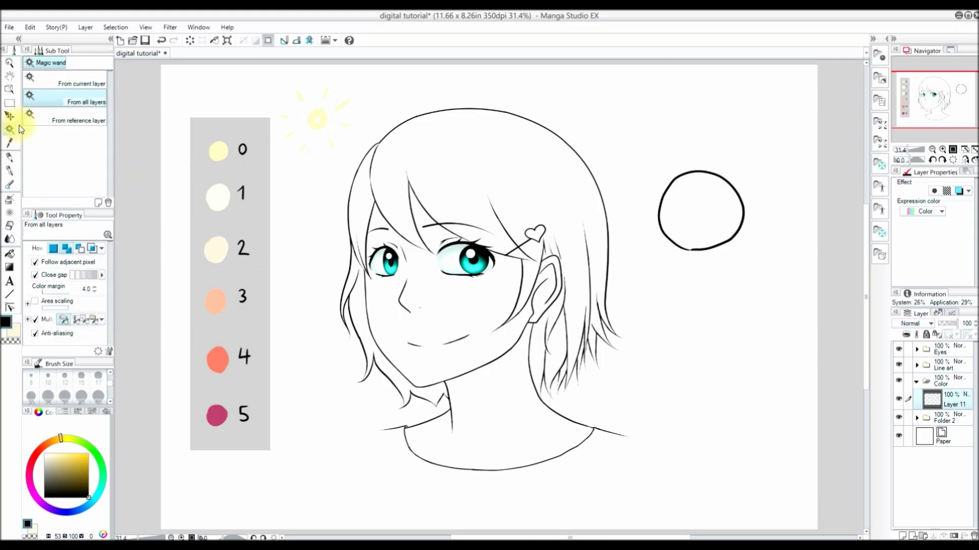
Select the circle's interior with the Magic wand and fill it black.
click(717, 215)
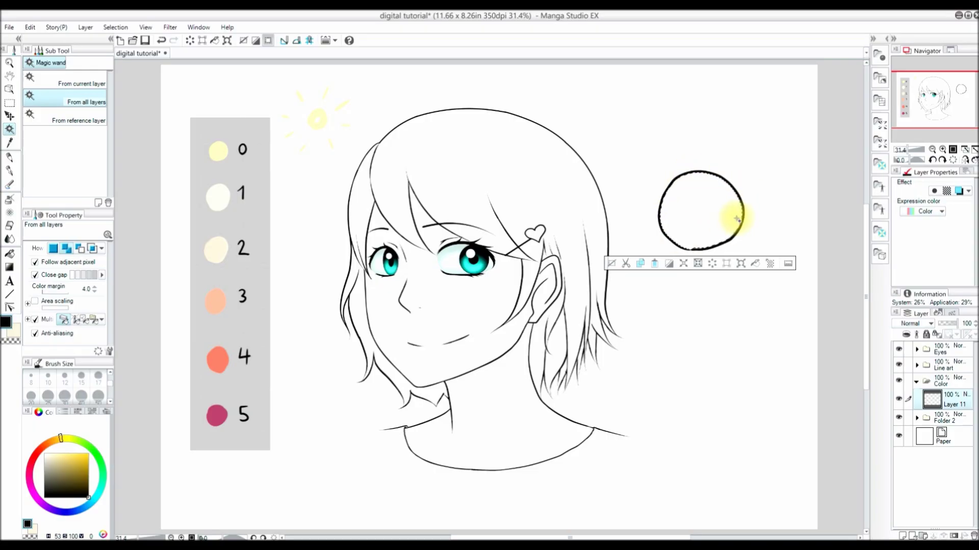
scroll(769, 197, up, 2)
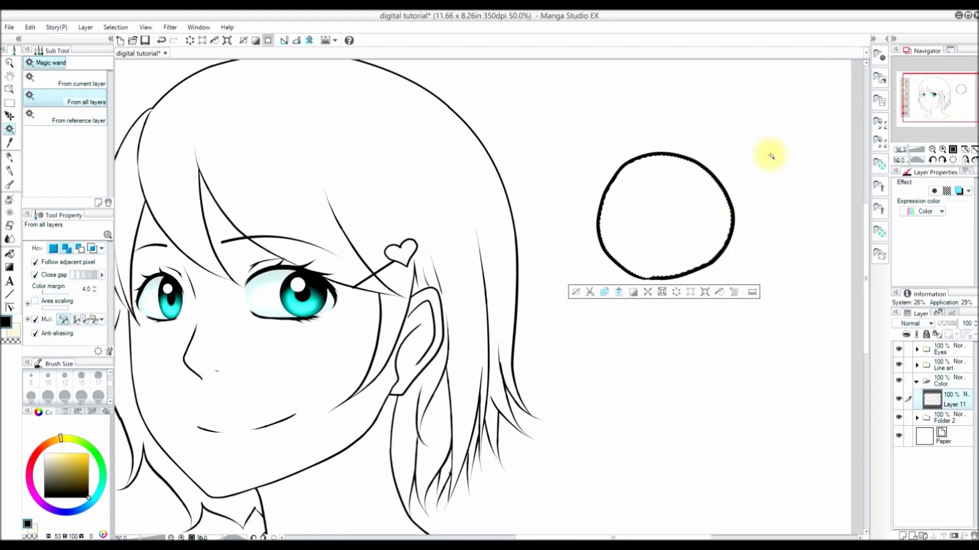
scroll(771, 156, up, 2)
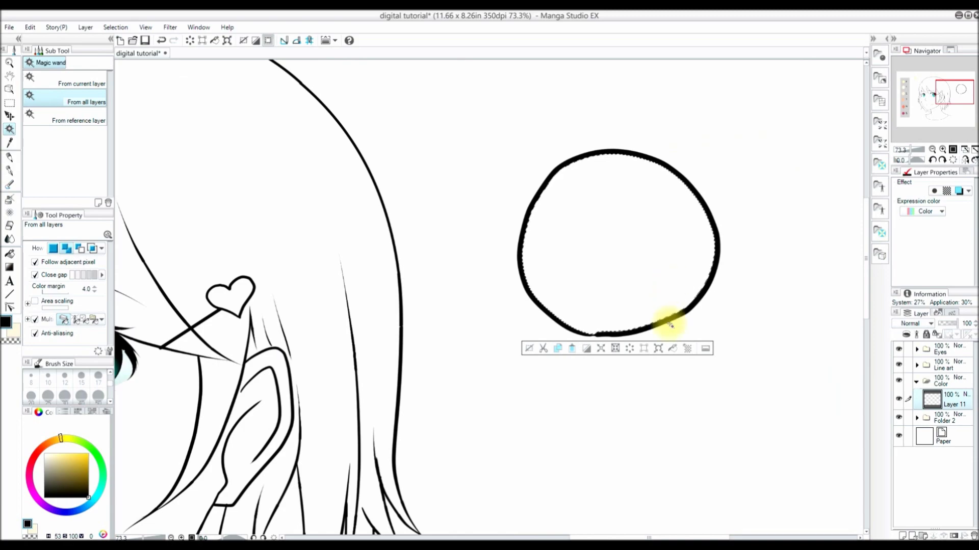
click(672, 349)
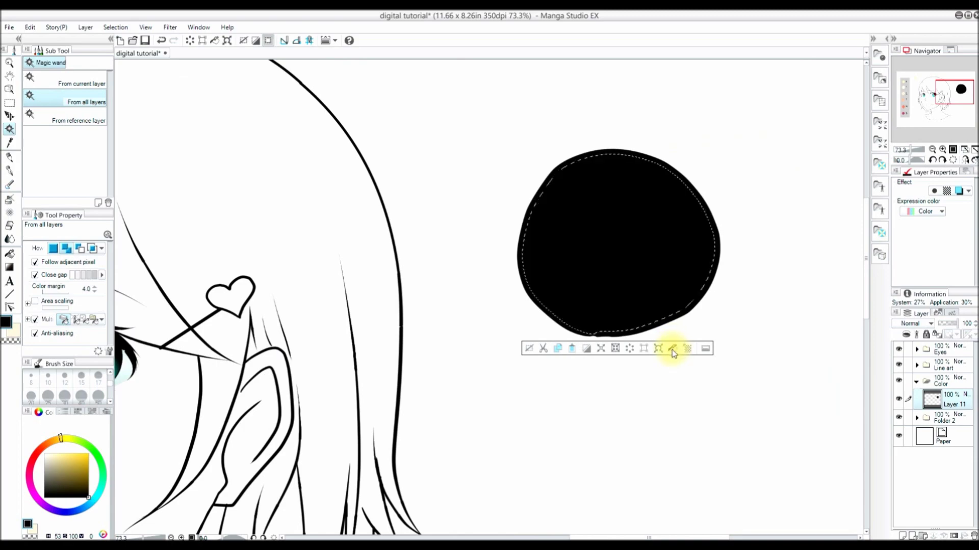
Deselect and zoom in on the circle's edge to inspect the fill.
click(110, 29)
click(126, 52)
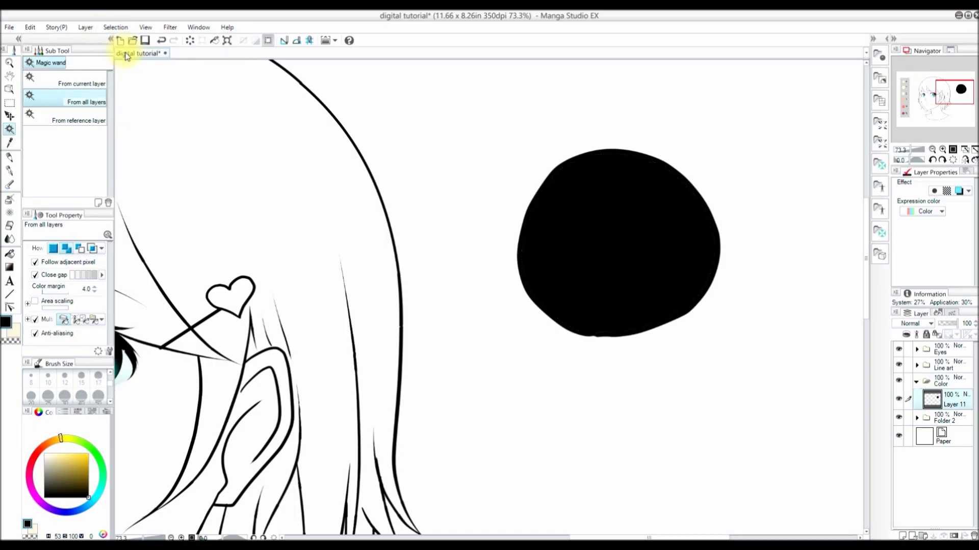
click(942, 152)
click(942, 152)
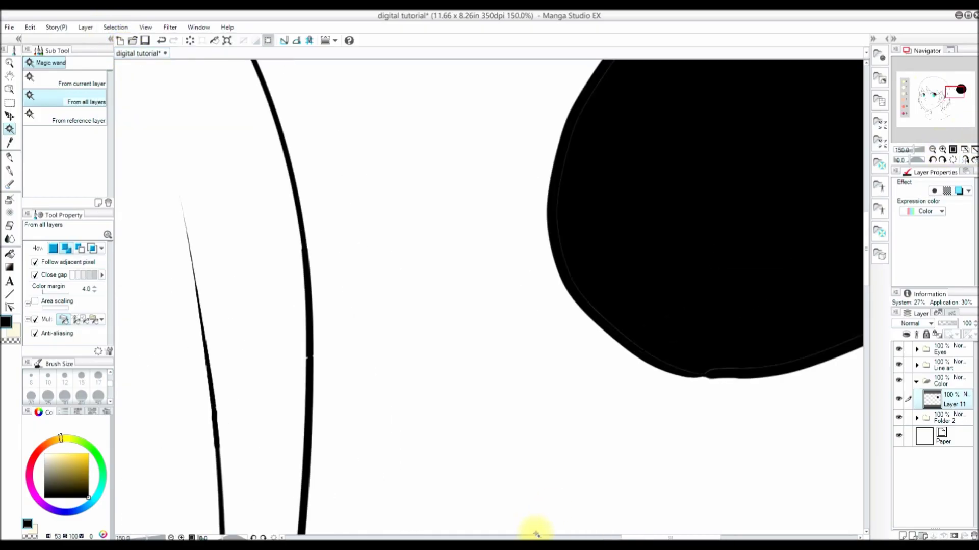
drag(641, 537, 667, 538)
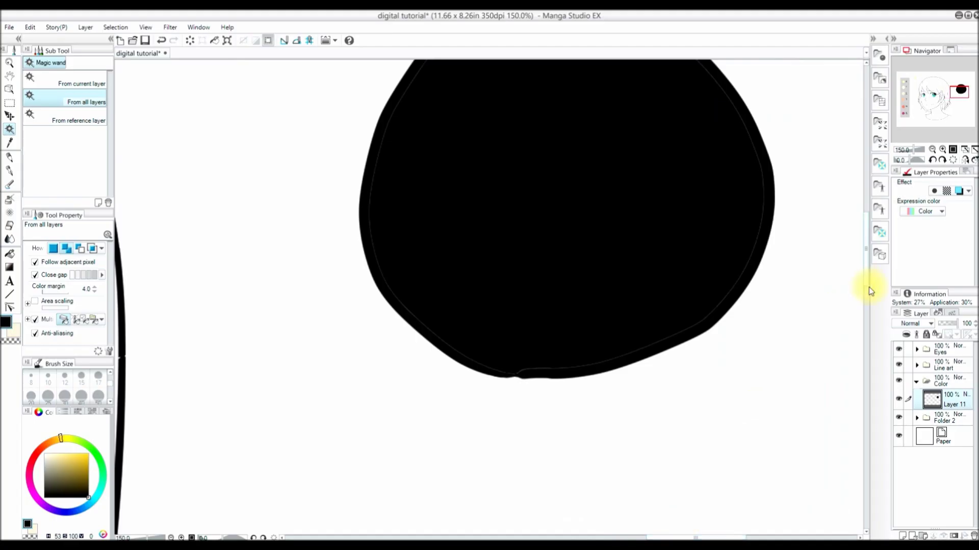
drag(866, 269, 871, 255)
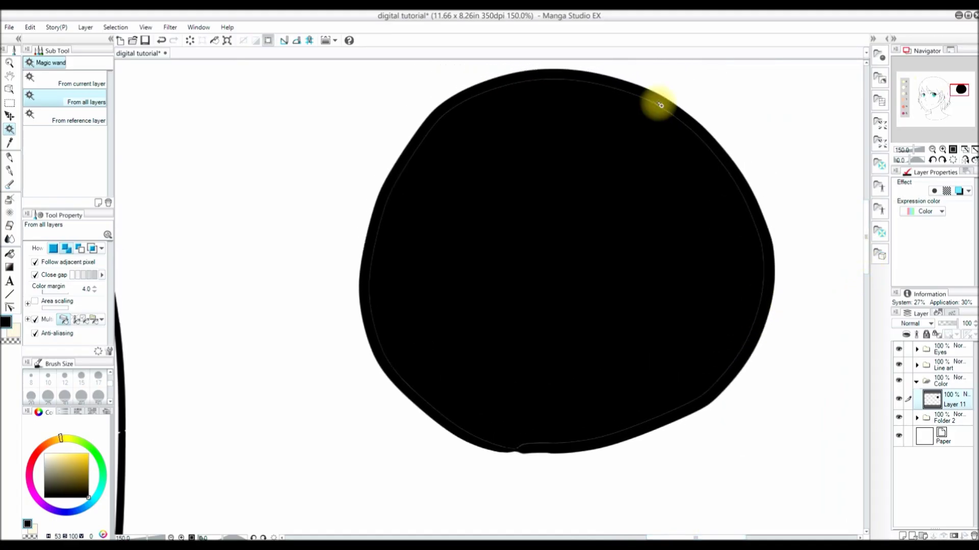
Select and delete the circle's existing black fill.
click(755, 232)
key(p)
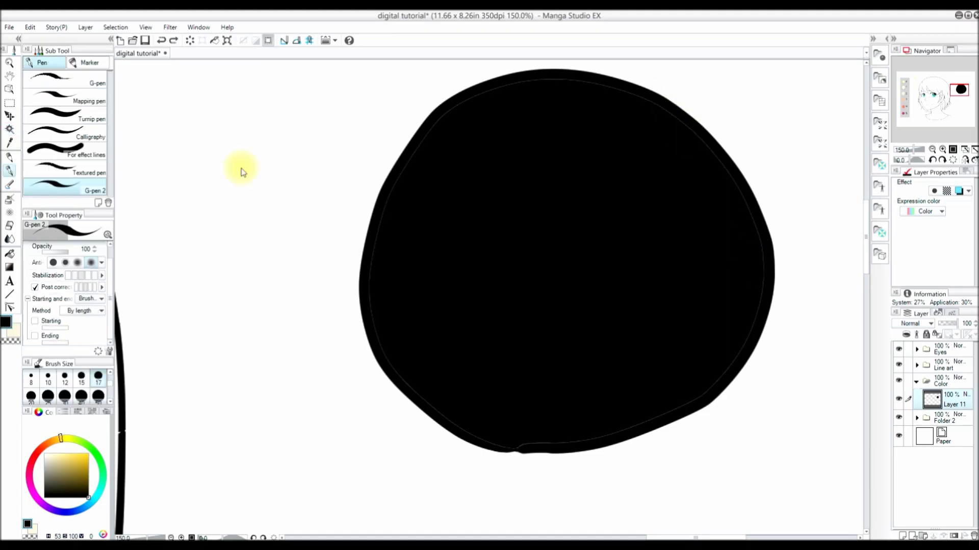
key(Delete)
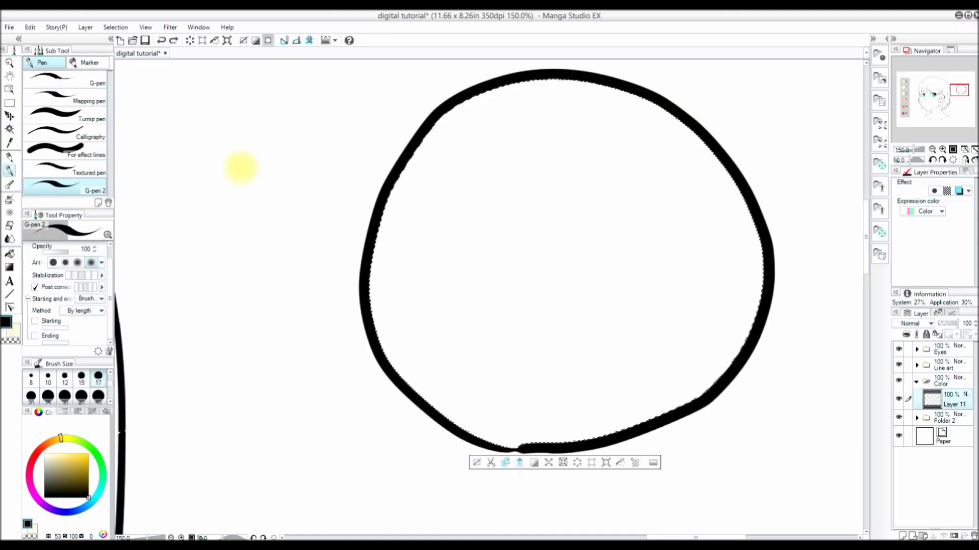
Expand the selection by 2 px, fill it black, and deselect.
click(548, 463)
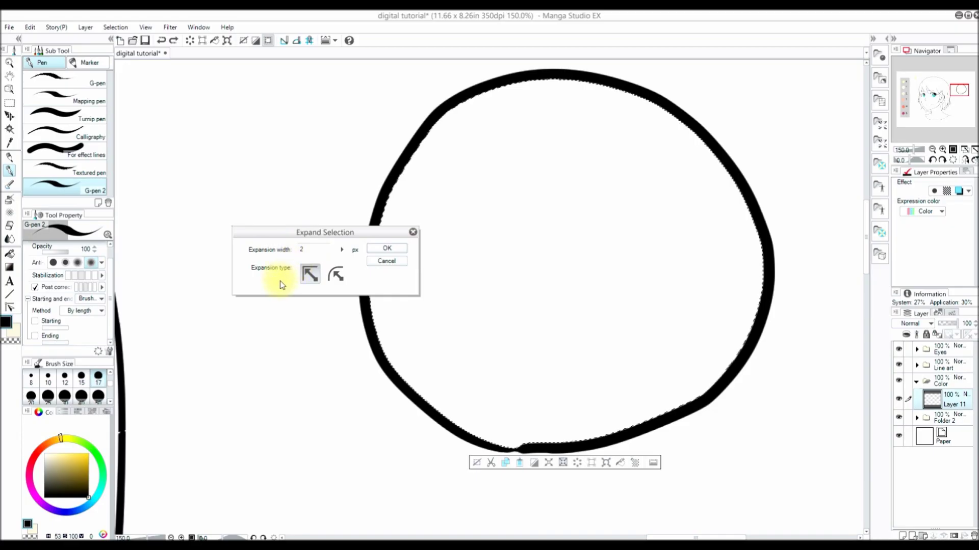
click(386, 249)
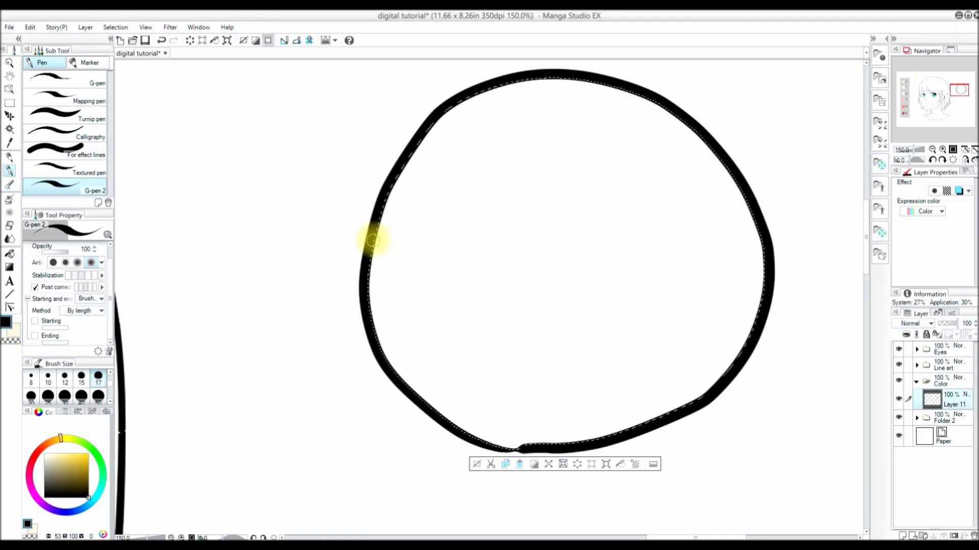
click(620, 464)
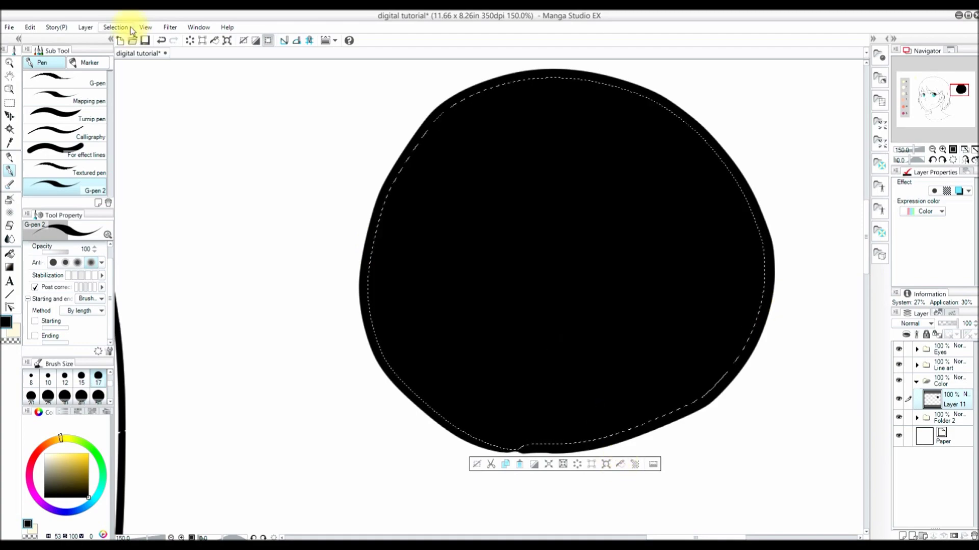
click(116, 27)
click(128, 55)
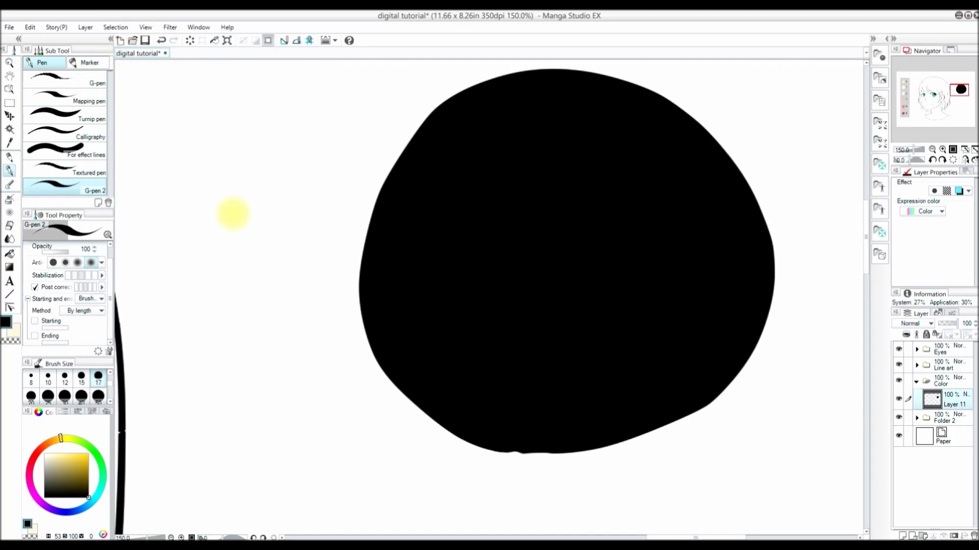
Scribble 'YAY!' on the canvas with the G-pen.
mouse_move(163, 169)
mouse_down()
mouse_move(185, 170)
mouse_move(176, 196)
mouse_up()
mouse_move(188, 168)
mouse_down()
mouse_move(177, 189)
mouse_move(210, 173)
mouse_move(238, 196)
mouse_up()
mouse_move(212, 189)
mouse_down()
mouse_move(253, 168)
mouse_move(257, 183)
mouse_up()
mouse_move(269, 152)
mouse_down()
mouse_move(260, 198)
mouse_move(291, 191)
mouse_move(315, 134)
mouse_up()
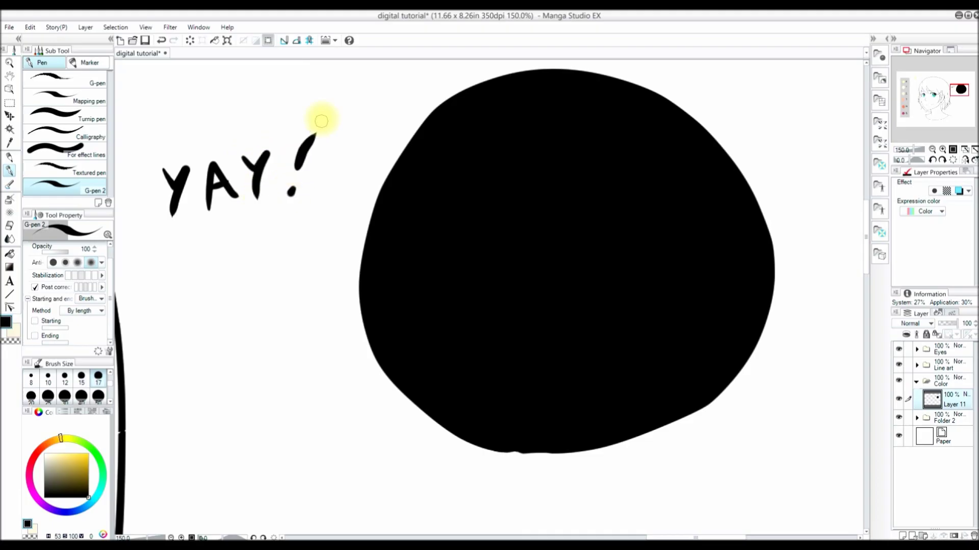
Undo the YAY! strokes, fit the whole page in view, and pick the Eyedropper.
click(919, 173)
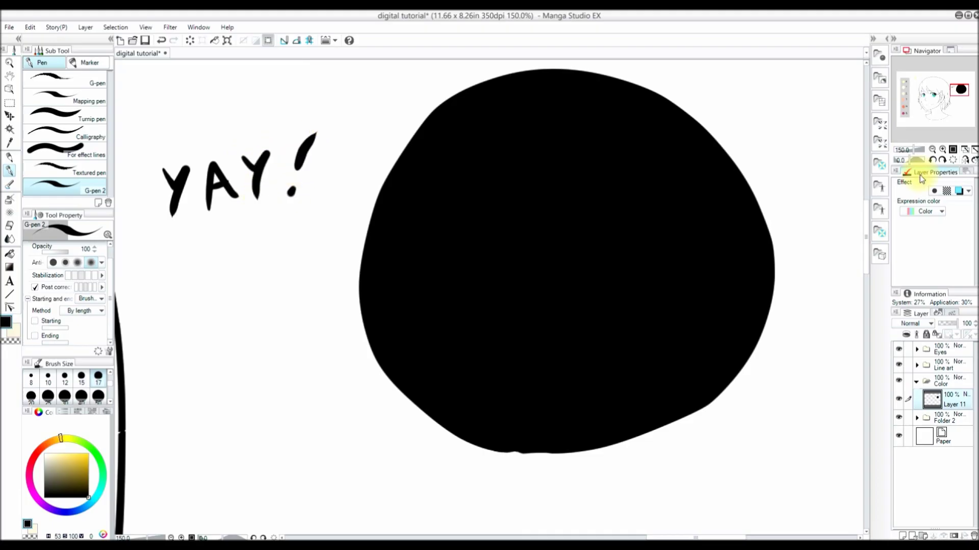
key(ctrl+z)
key(ctrl+z)
key(ctrl+z)
key(ctrl+z)
key(ctrl+z)
key(ctrl+z)
key(ctrl+z)
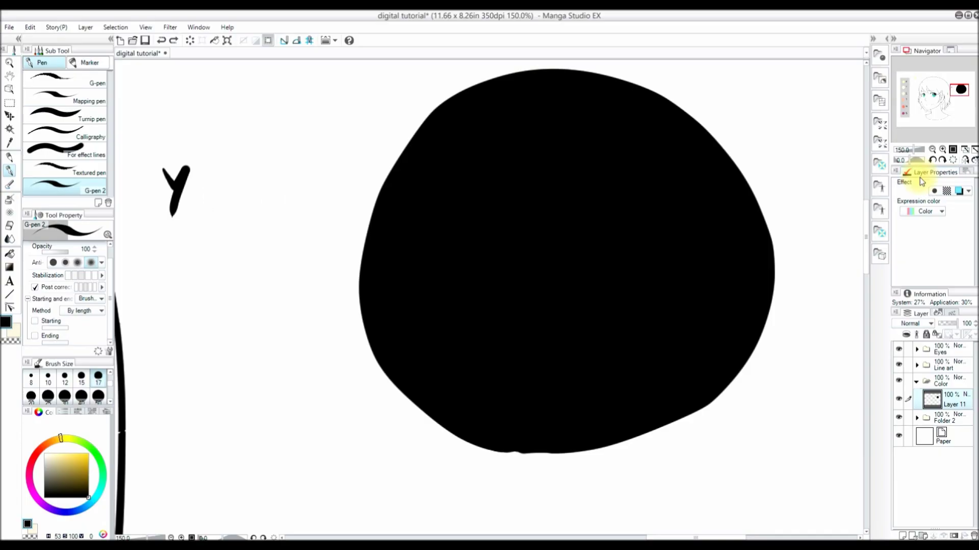
click(973, 150)
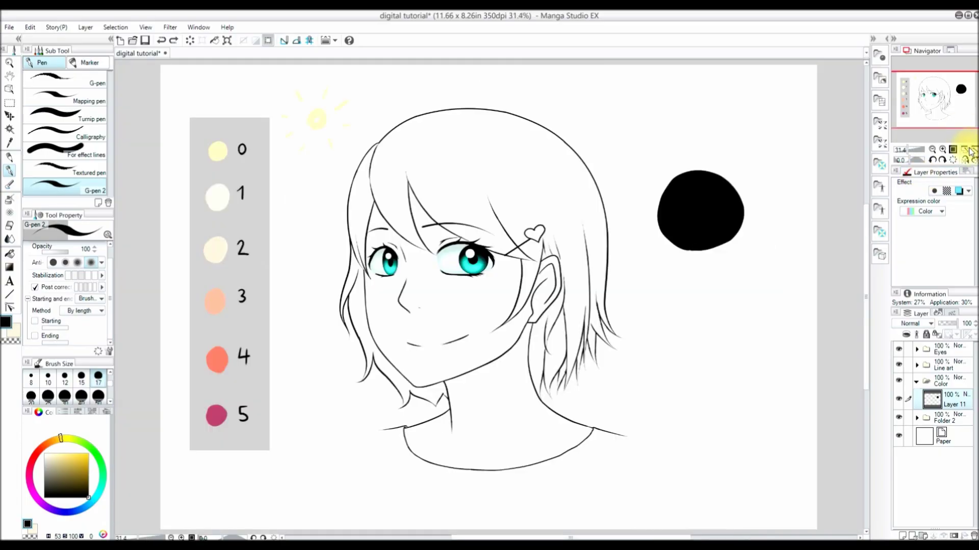
click(9, 143)
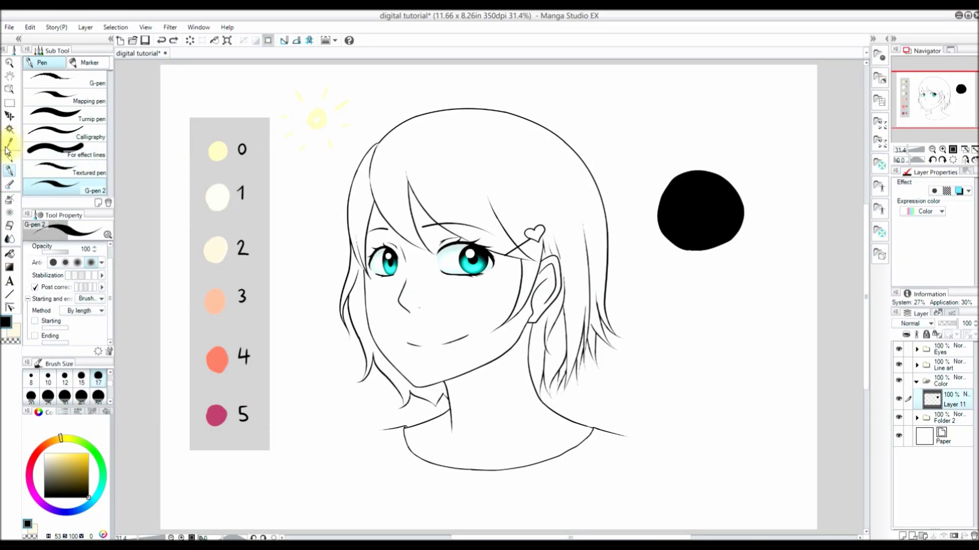
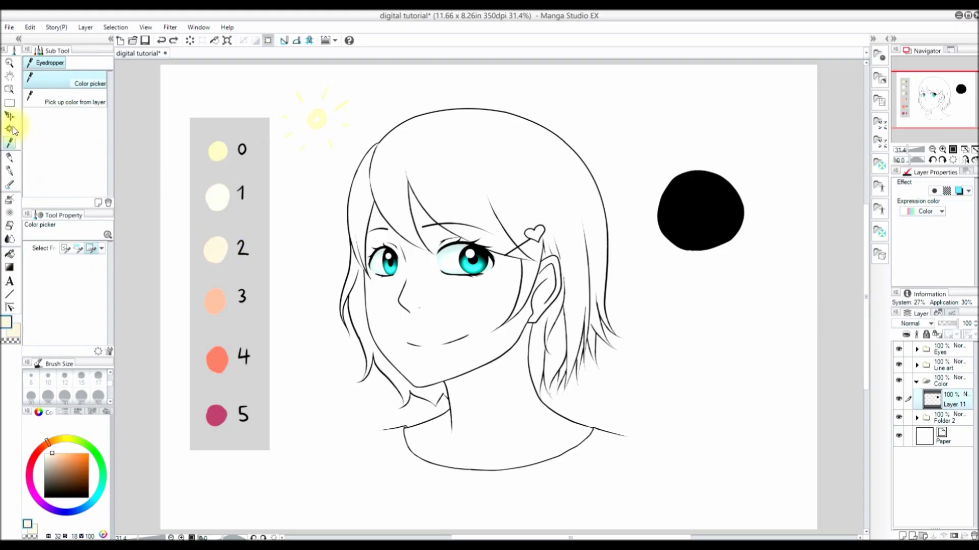
Magic-wand select the neck area of the line-art girl on Layer 11.
click(508, 390)
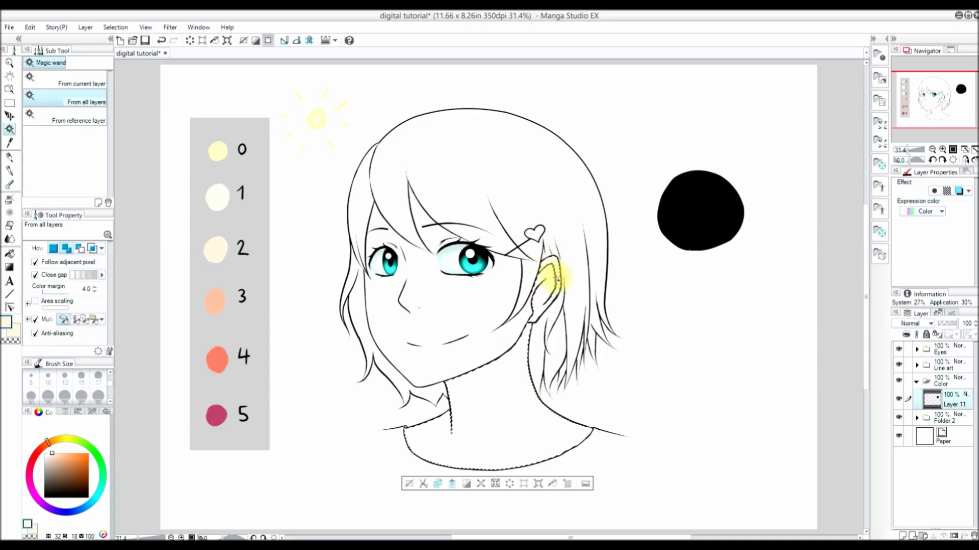
Add the face to the neck selection, grow it 2 px, fill with pale skin colour, and deselect.
shift+click(486, 342)
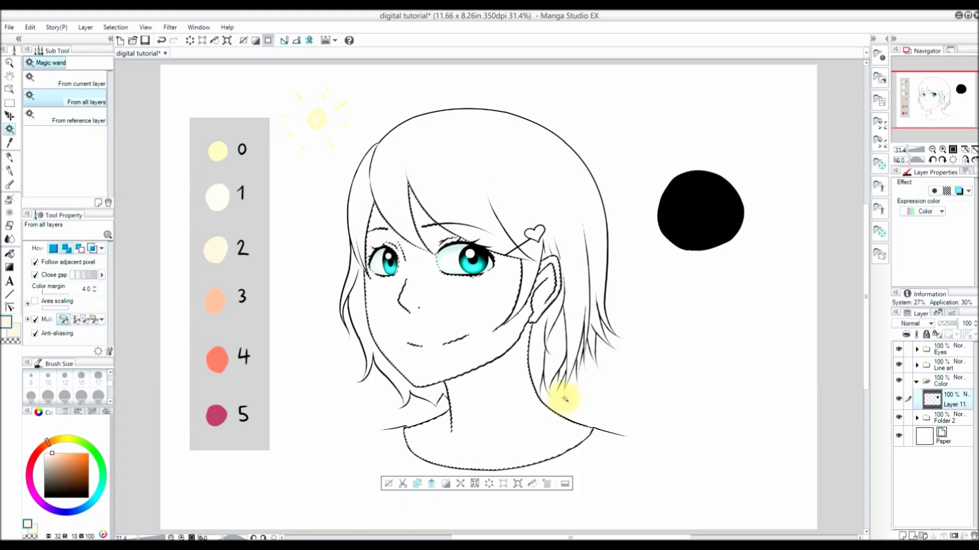
click(460, 483)
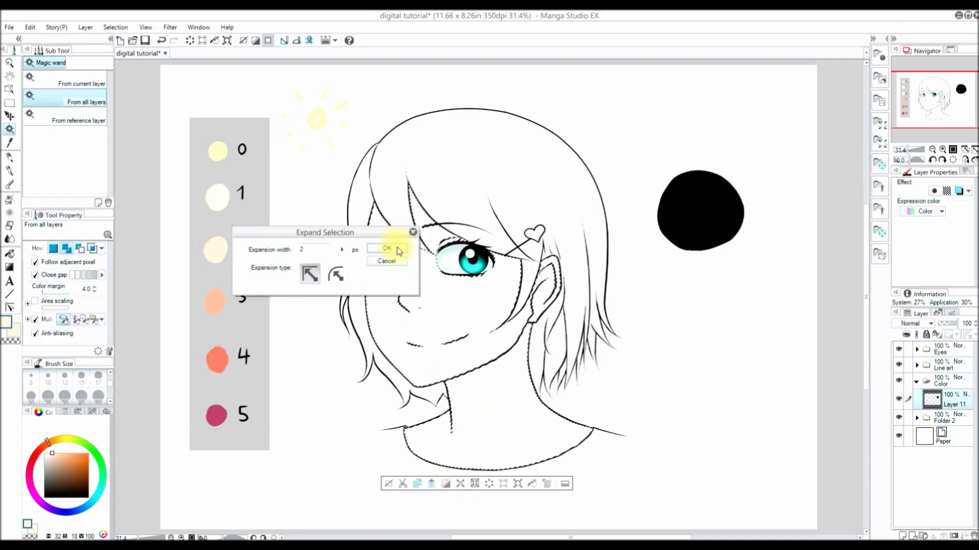
click(387, 248)
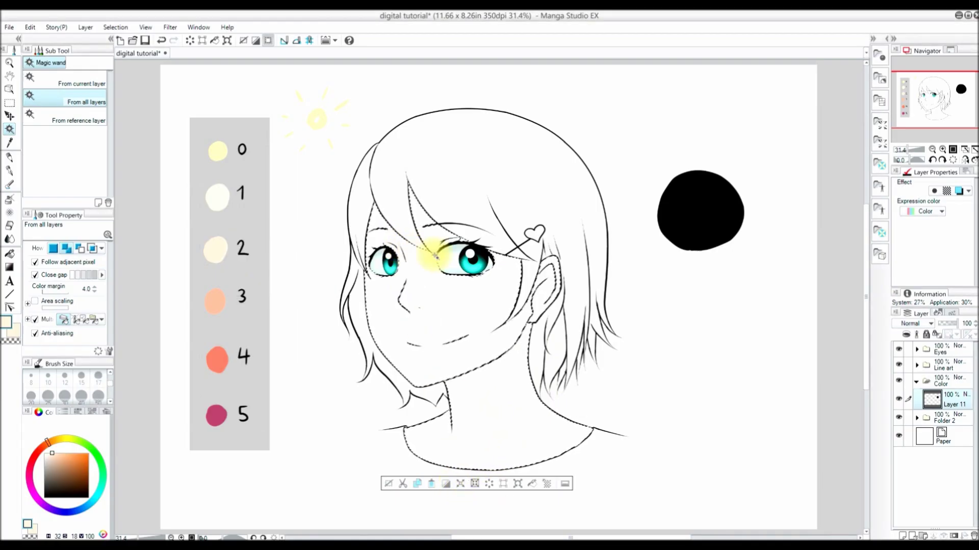
click(531, 484)
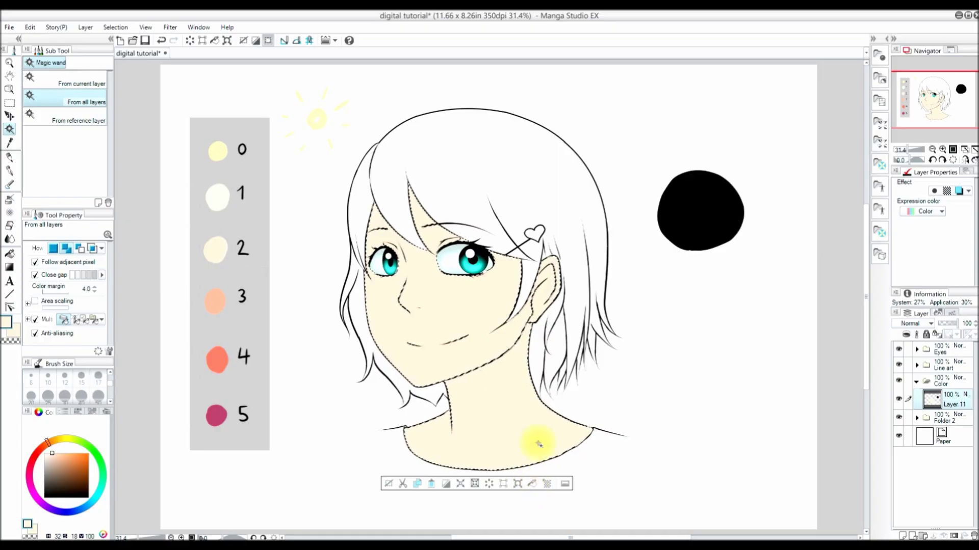
click(121, 27)
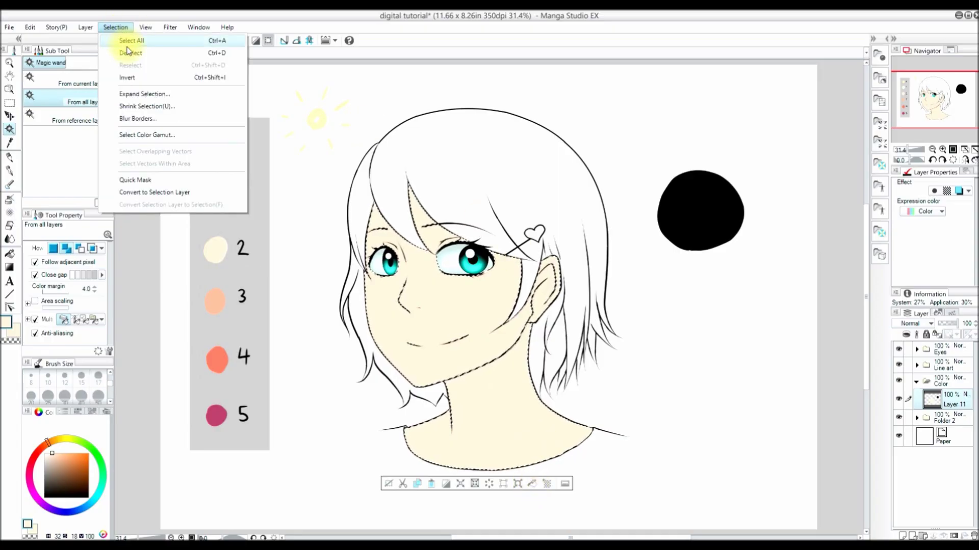
click(131, 53)
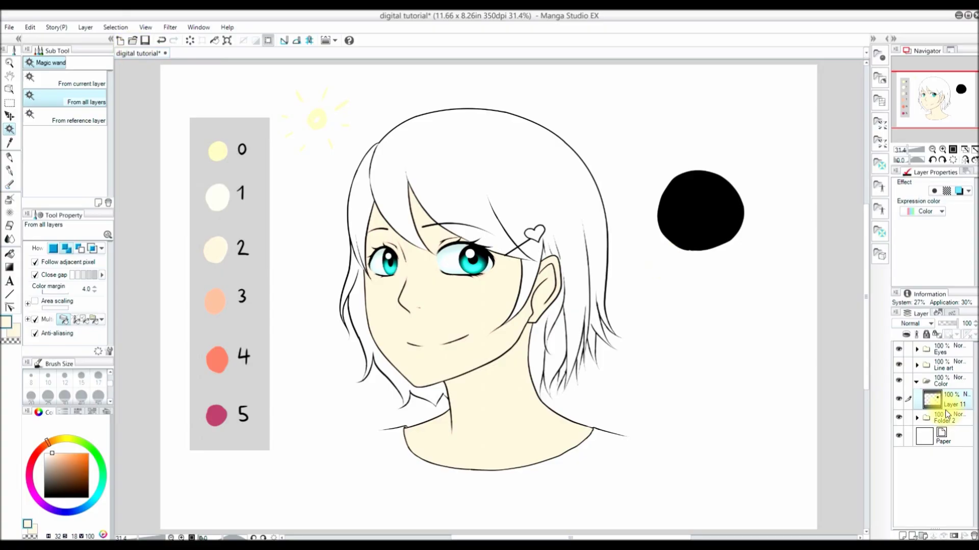
click(9, 103)
Marquee-select the black circle, clear it, and deselect.
drag(695, 192, 762, 277)
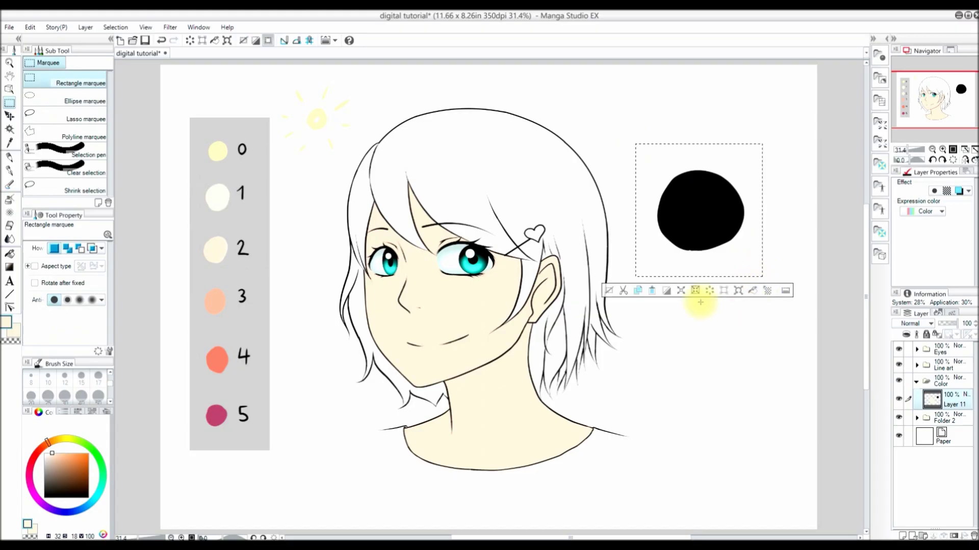
click(710, 290)
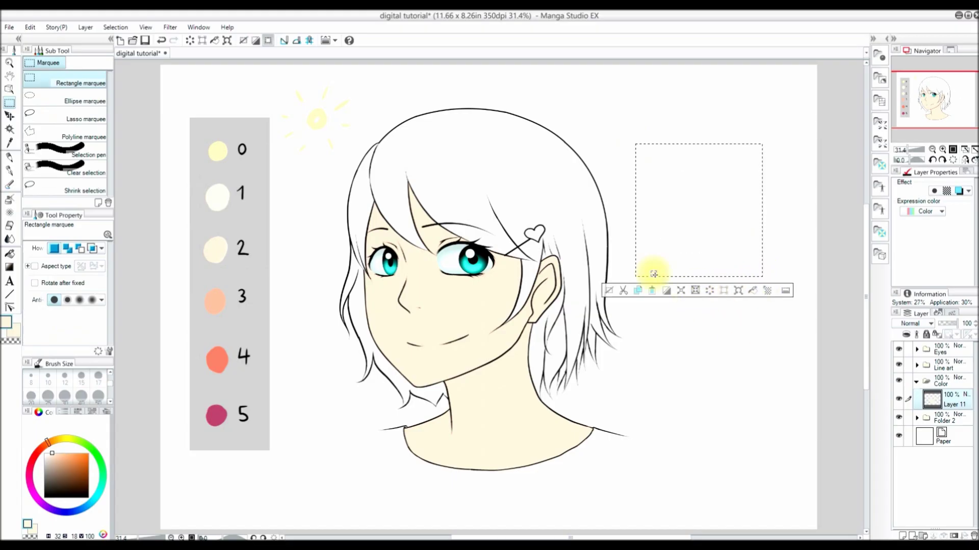
click(116, 27)
click(131, 54)
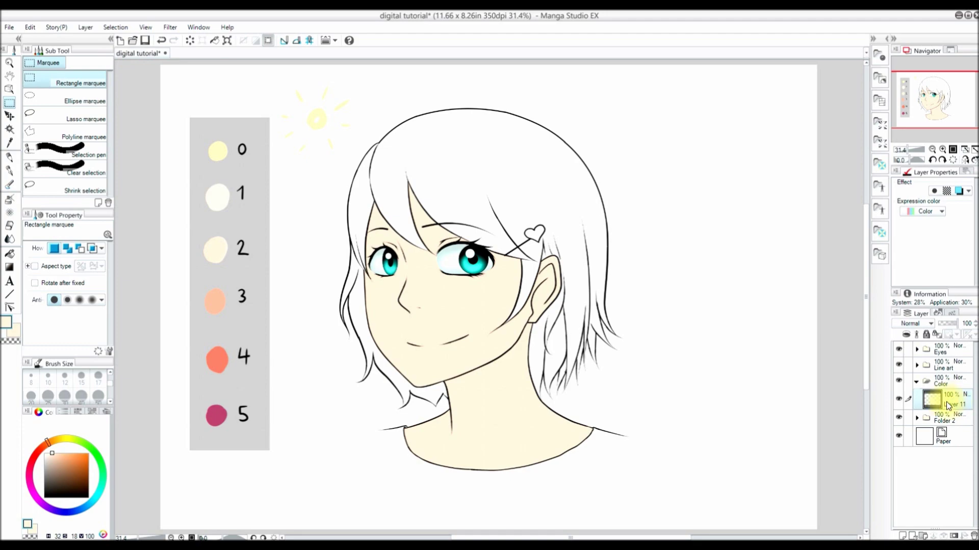
Add a new Layer 12 and clip it to the skin layer below.
click(904, 535)
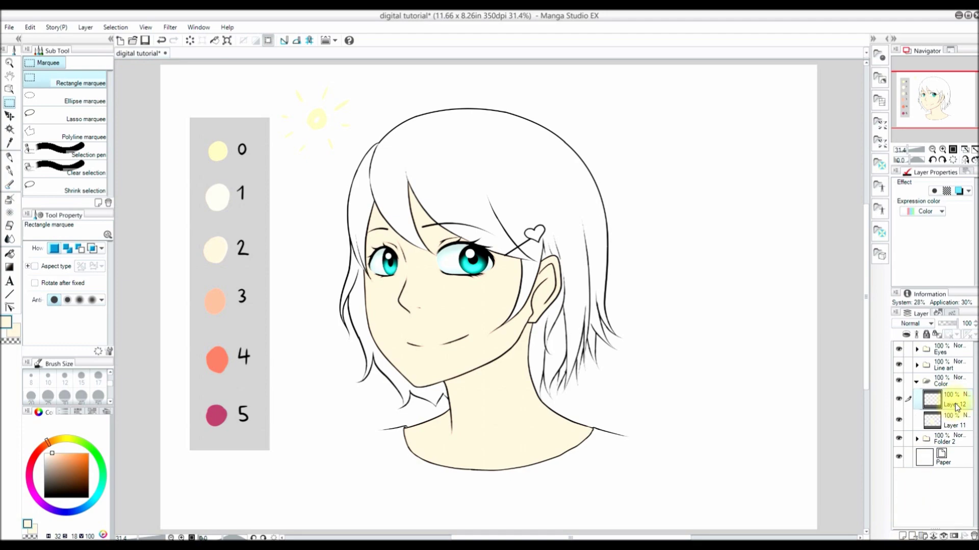
double_click(952, 405)
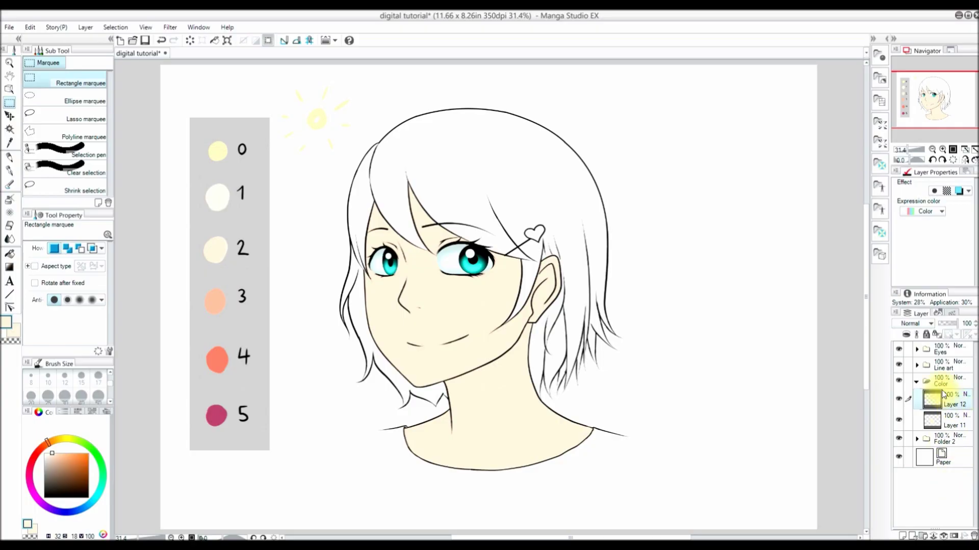
right_click(953, 402)
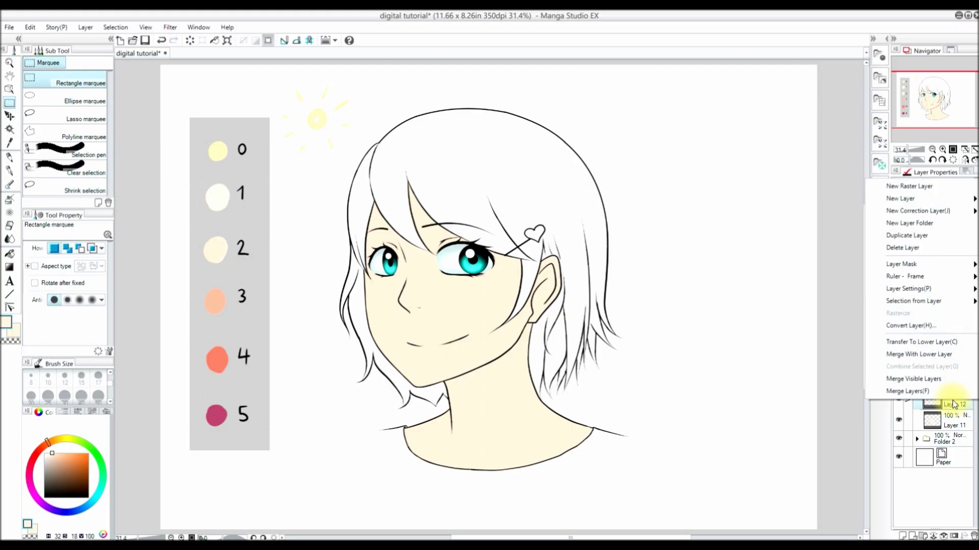
click(935, 401)
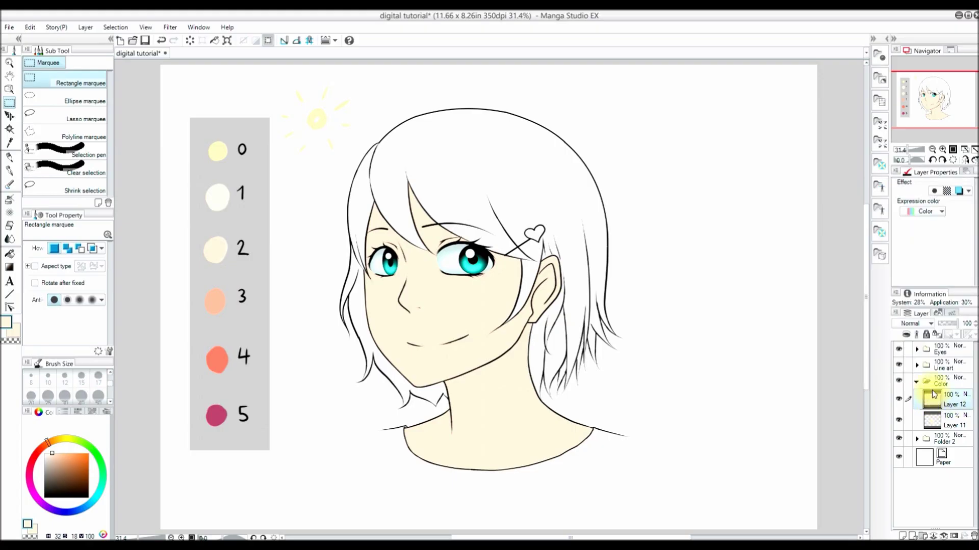
right_click(931, 400)
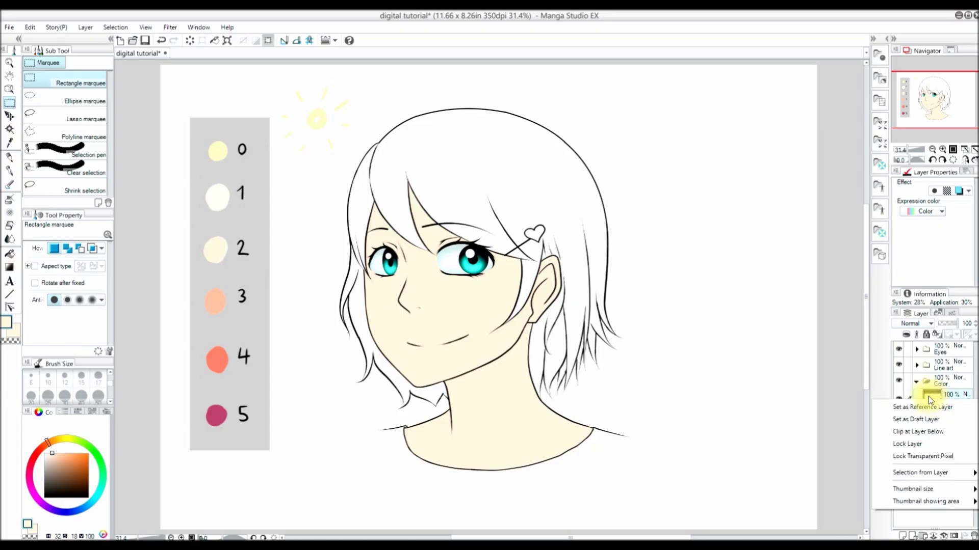
click(925, 431)
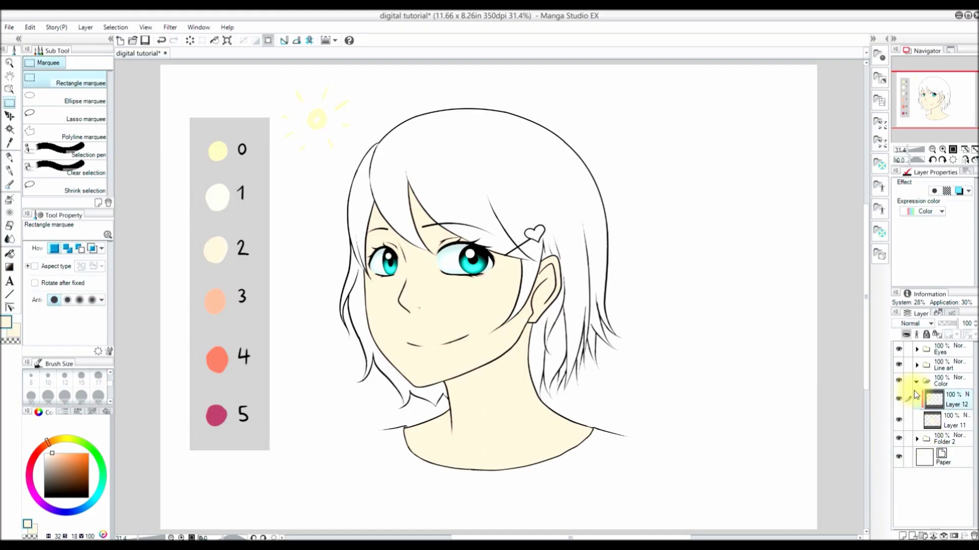
Pick swatch 4's orange-red, try and undo pen test strokes, then choose the Soft airbrush.
click(11, 143)
click(217, 360)
click(9, 170)
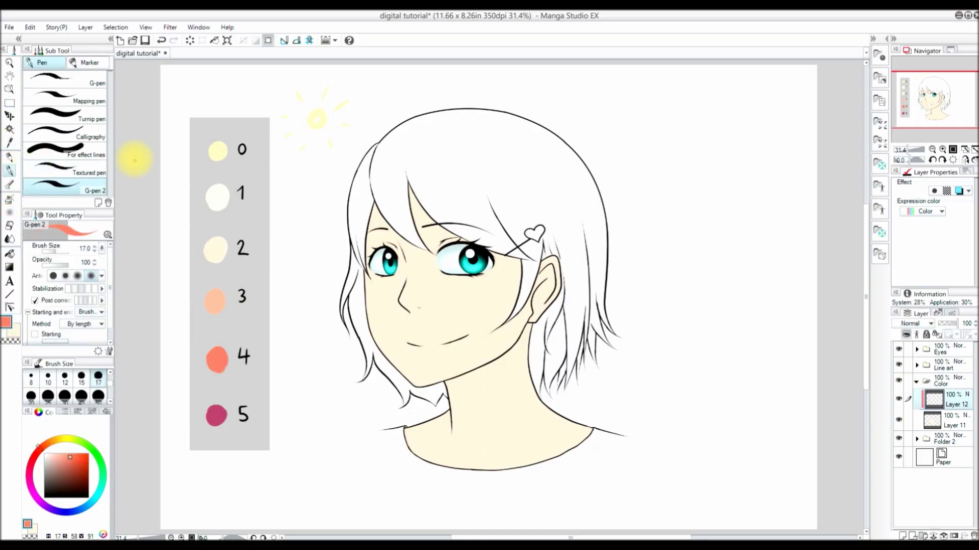
mouse_move(542, 303)
mouse_down()
mouse_move(597, 259)
mouse_move(351, 269)
mouse_move(570, 195)
mouse_up()
mouse_move(460, 214)
mouse_down()
mouse_move(322, 212)
mouse_move(371, 344)
mouse_move(436, 380)
mouse_move(667, 397)
mouse_move(667, 417)
mouse_move(767, 396)
mouse_up()
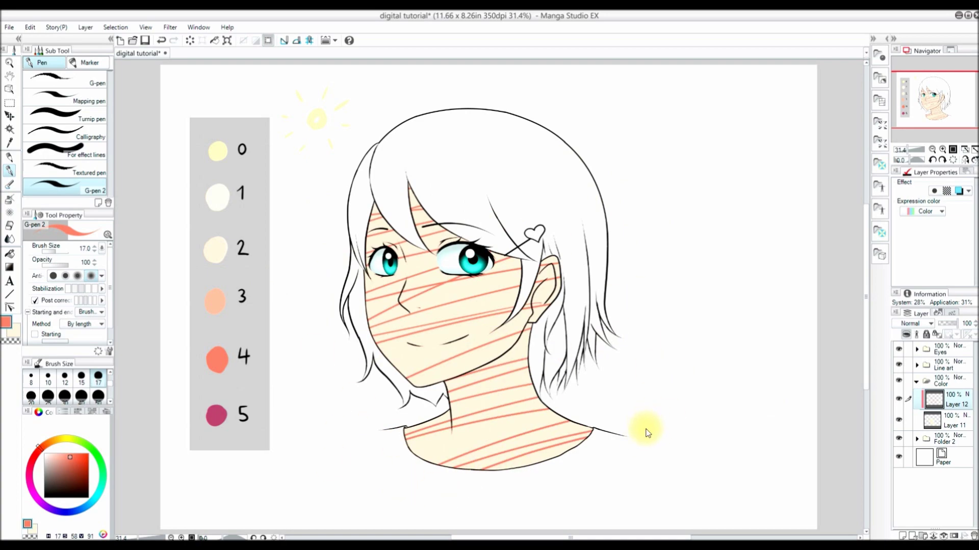
key(ctrl+z)
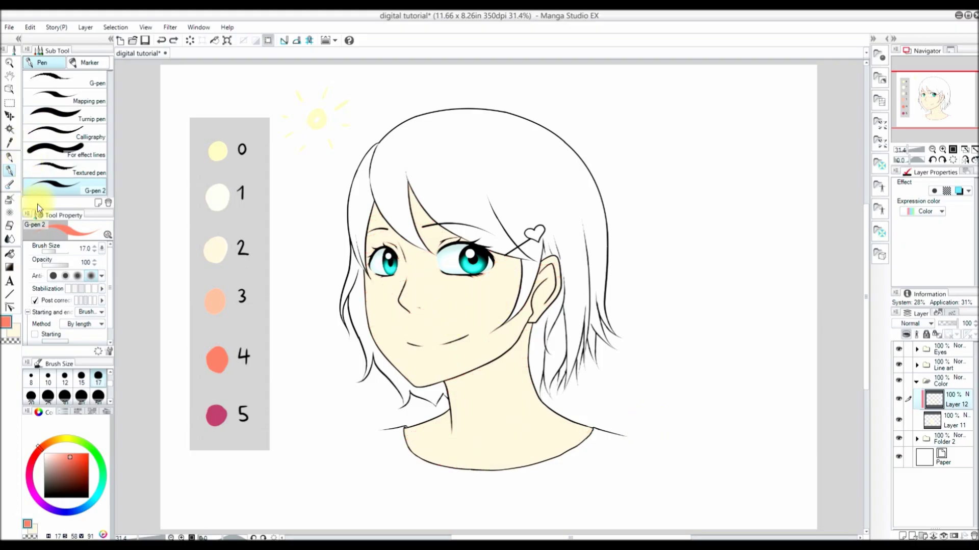
click(11, 202)
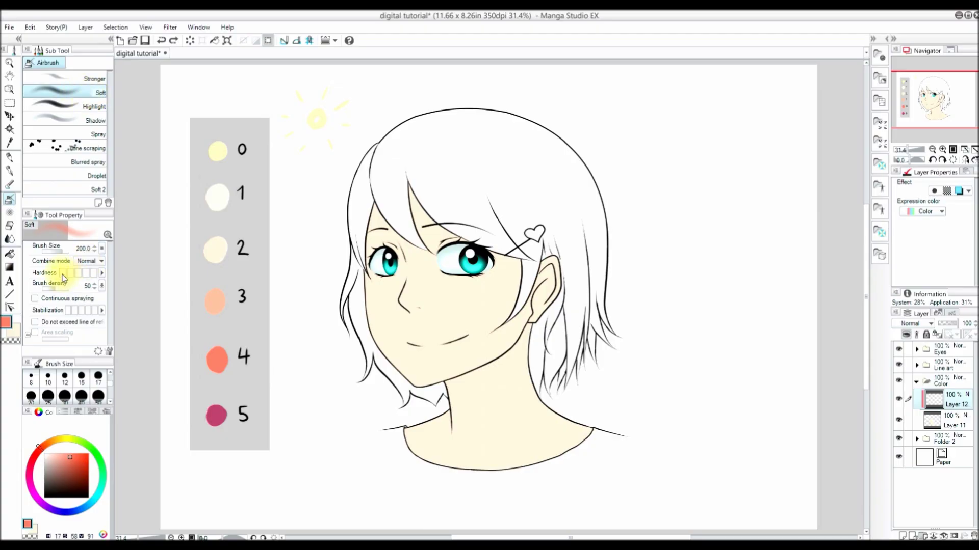
Try cheek blushes with a size-300 soft airbrush, then undo them.
scroll(99, 393, down, 2)
click(98, 387)
click(98, 401)
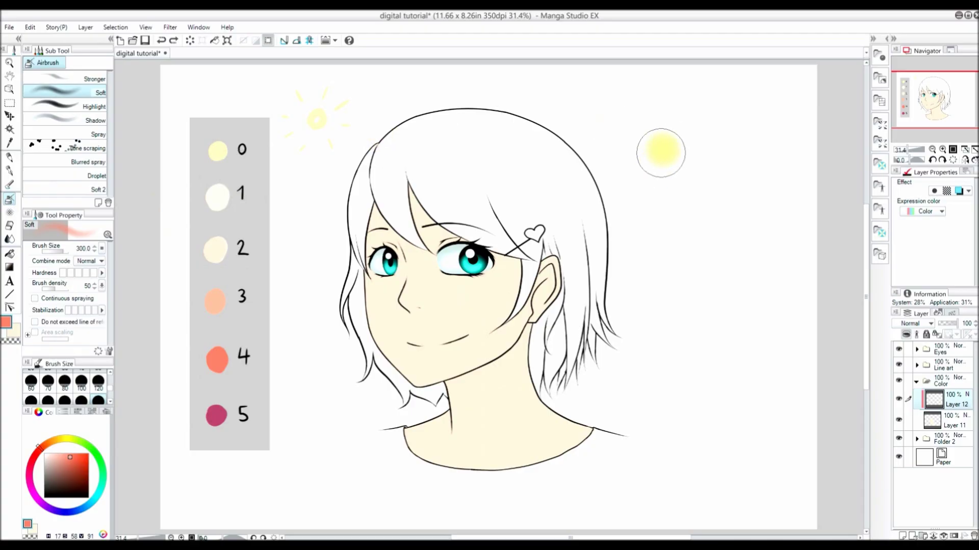
click(465, 301)
click(396, 312)
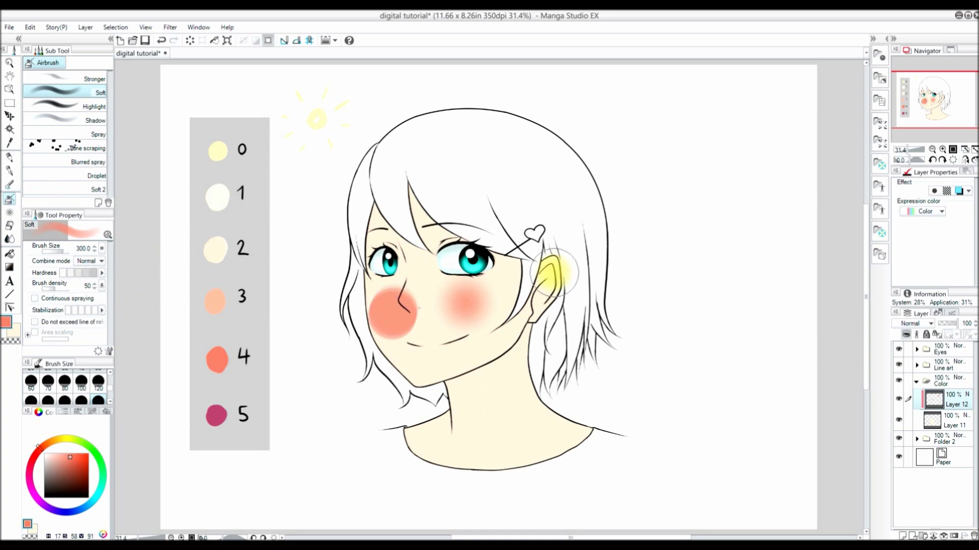
key(ctrl+z)
key(ctrl+z)
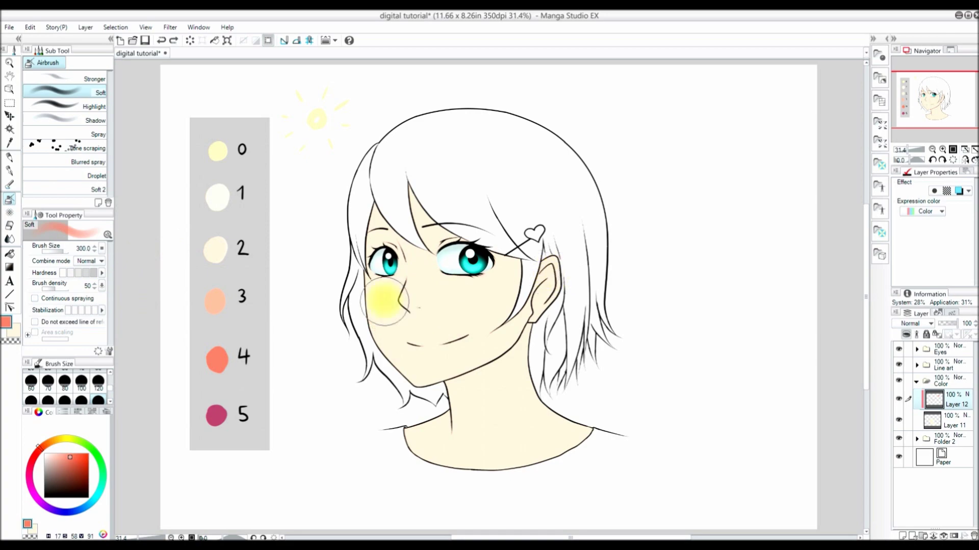
Test cheek blushes at density 9 and full density, then undo both.
drag(54, 289, 44, 289)
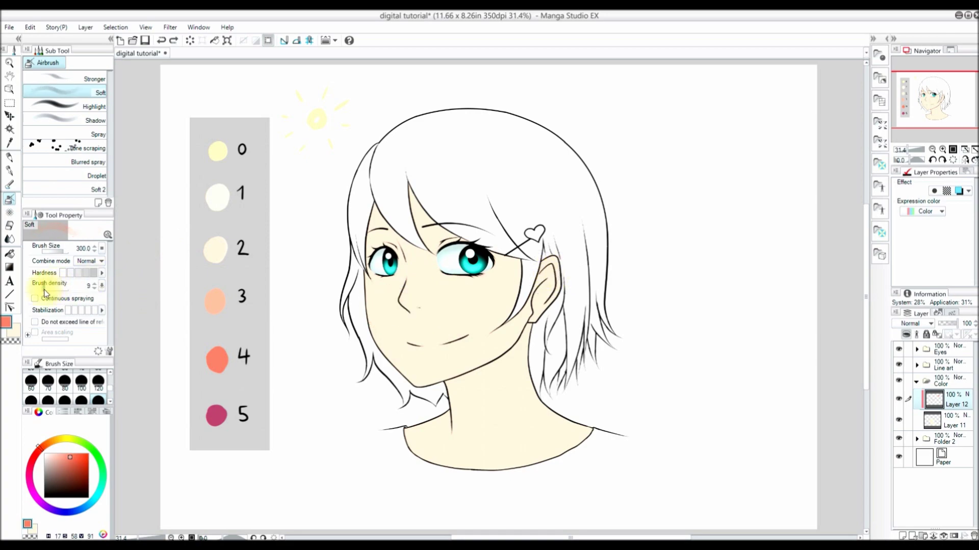
click(481, 307)
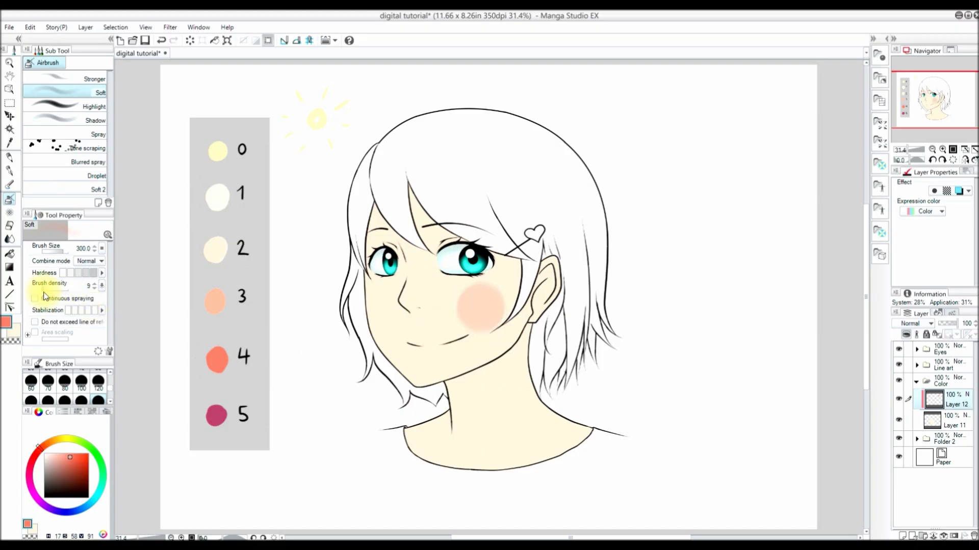
drag(44, 295, 97, 298)
click(394, 314)
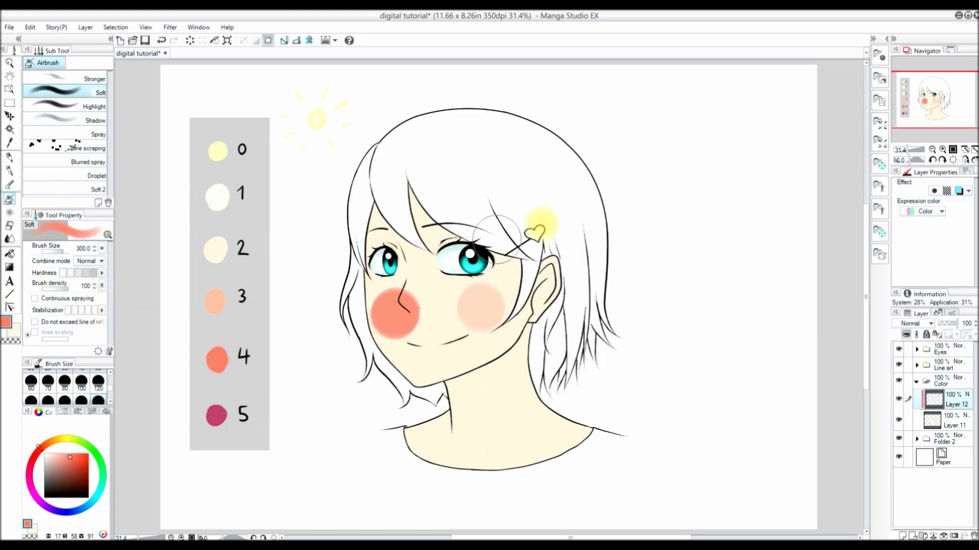
key(ctrl+z)
key(ctrl+z)
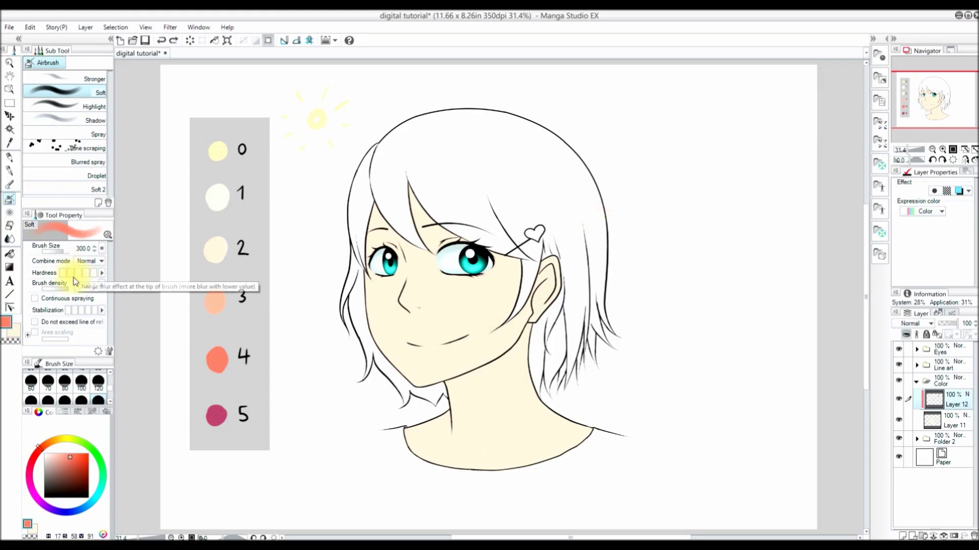
Set the airbrush density to 20 and the brush size to 120.
drag(63, 292, 48, 293)
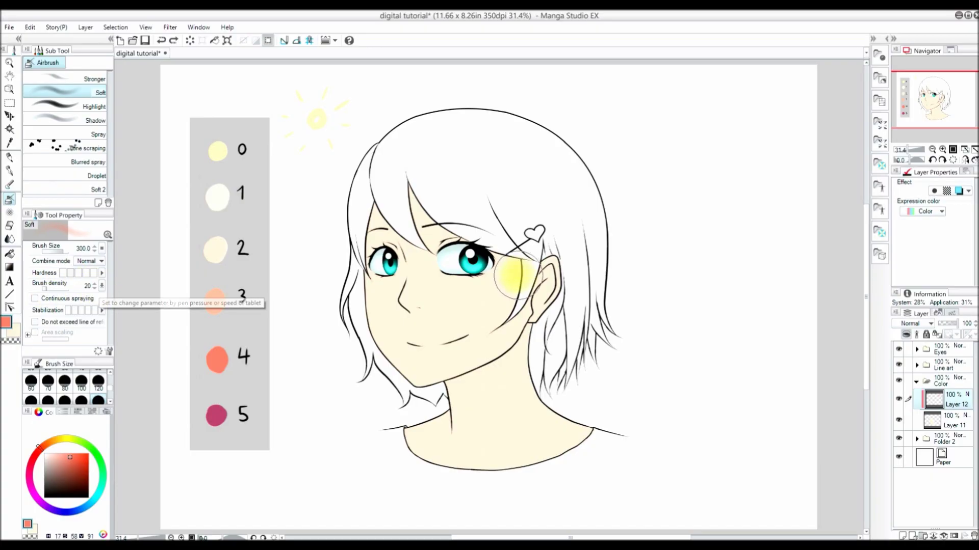
click(99, 380)
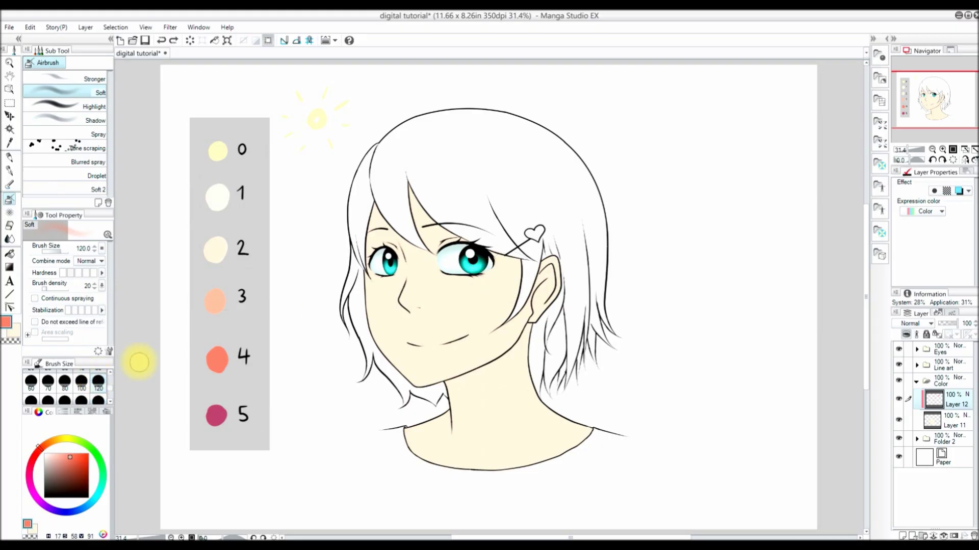
click(48, 381)
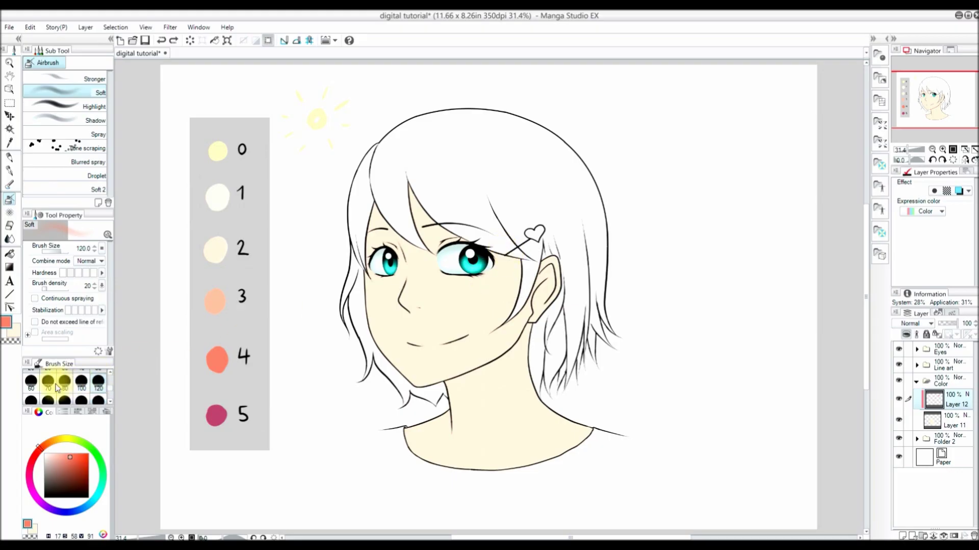
click(98, 382)
scroll(109, 400, down, 1)
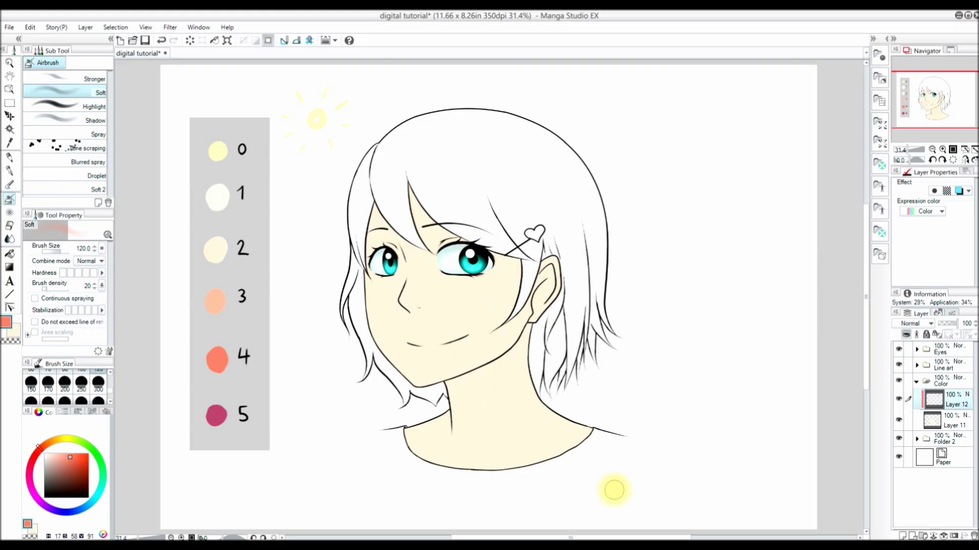
Pick the peach colour from swatch 3 and return to the Soft airbrush.
click(10, 142)
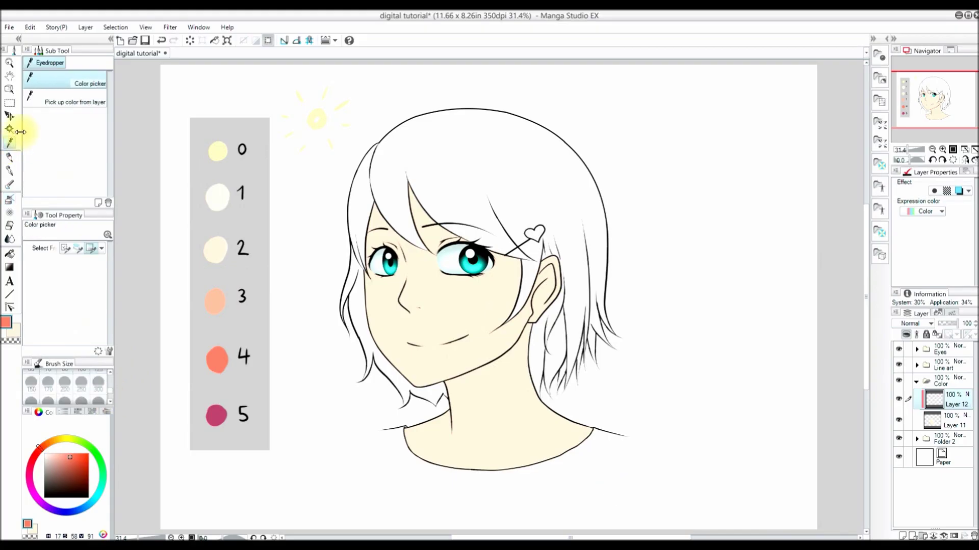
click(220, 244)
click(221, 297)
click(9, 199)
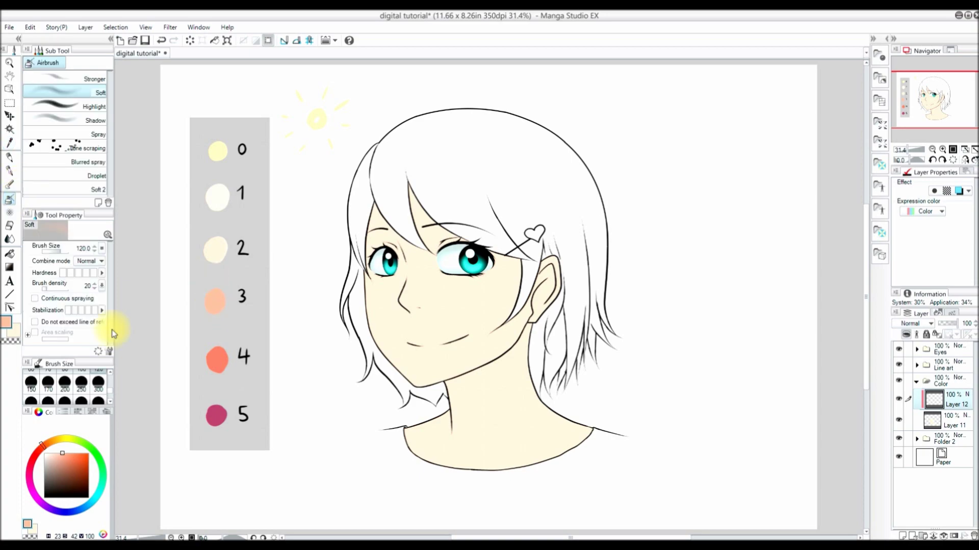
Airbrush peach shading under and between the bangs at size 80, then density 29, size 70.
click(64, 383)
mouse_move(435, 246)
mouse_down()
mouse_move(462, 236)
mouse_move(431, 252)
mouse_move(457, 230)
mouse_move(438, 252)
mouse_move(473, 252)
mouse_move(435, 213)
mouse_move(439, 241)
mouse_up()
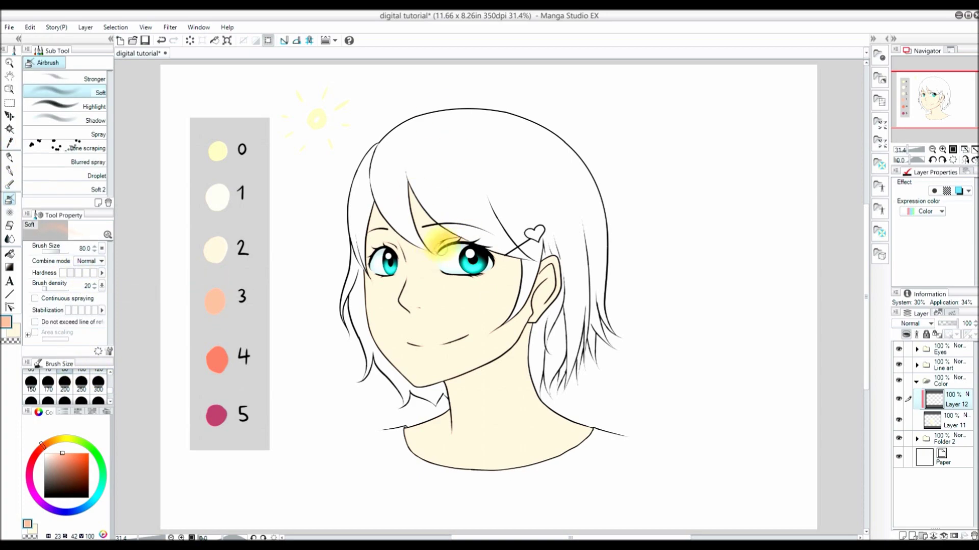
drag(407, 182, 414, 228)
click(95, 284)
click(50, 371)
drag(408, 193, 433, 260)
With a large brush, tint the right cheek, ear, neck side and skin beside the right eye.
click(98, 401)
scroll(108, 399, down, 1)
click(100, 395)
key(bracketleft)
mouse_move(564, 238)
mouse_down()
mouse_move(539, 206)
mouse_move(611, 363)
mouse_move(575, 248)
mouse_move(581, 166)
mouse_move(594, 416)
mouse_move(607, 123)
mouse_up()
click(67, 379)
click(110, 374)
click(98, 395)
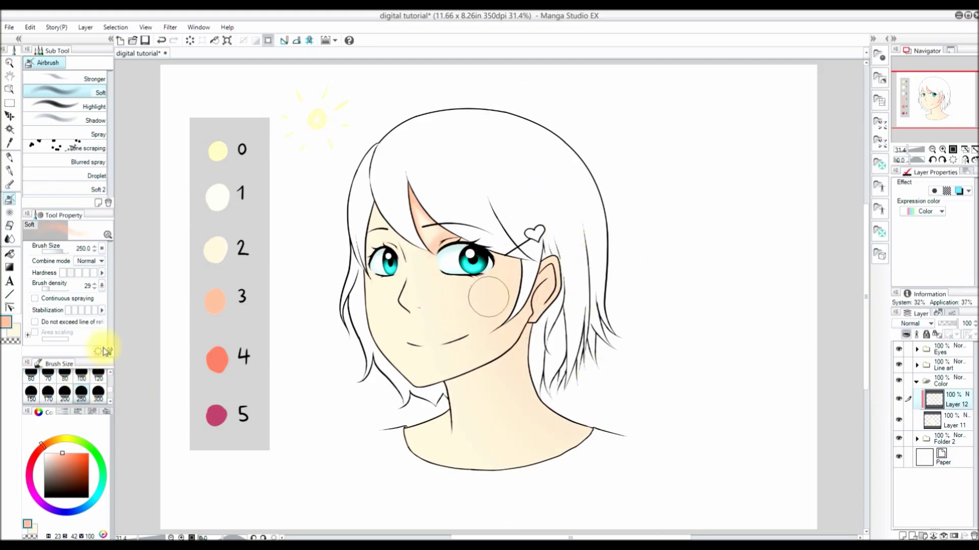
drag(487, 270, 499, 253)
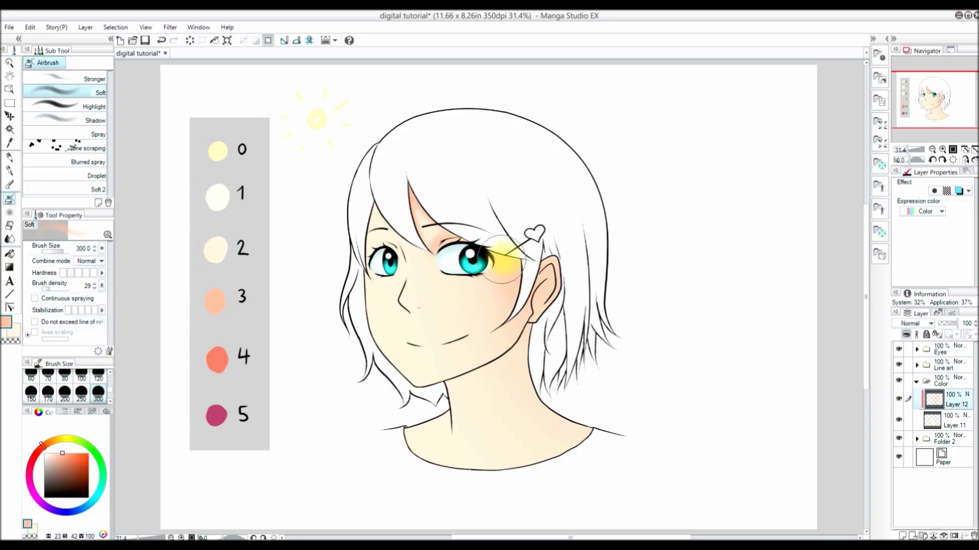
Narrow the brush to about 60 and widen the peach shading on the nose tip.
click(82, 378)
key(bracketleft)
key(bracketleft)
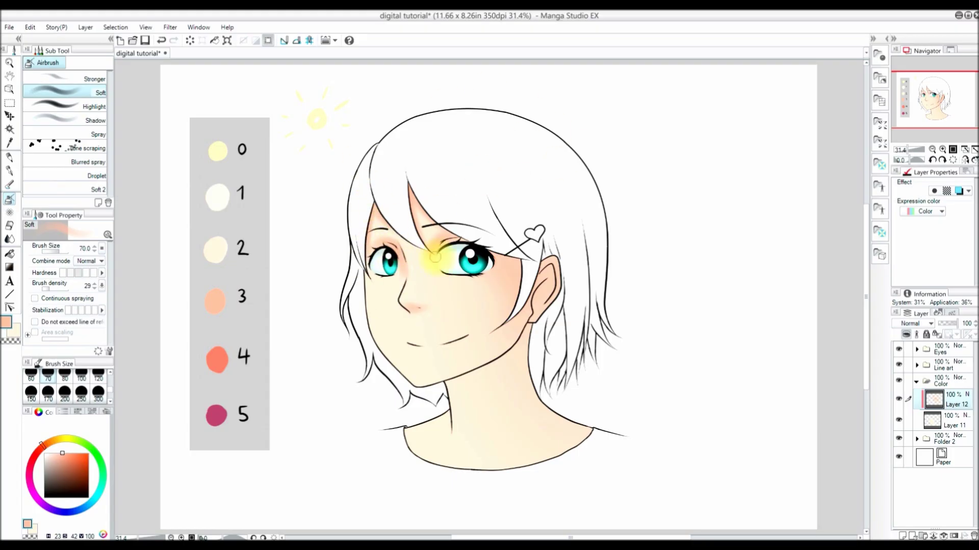
scroll(102, 382, up, 2)
click(81, 393)
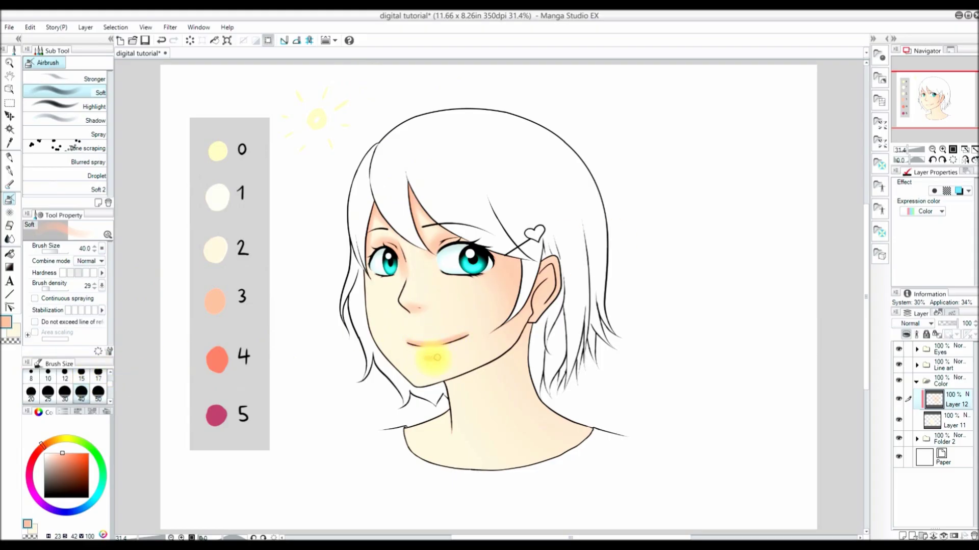
click(98, 393)
scroll(102, 388, down, 2)
click(98, 393)
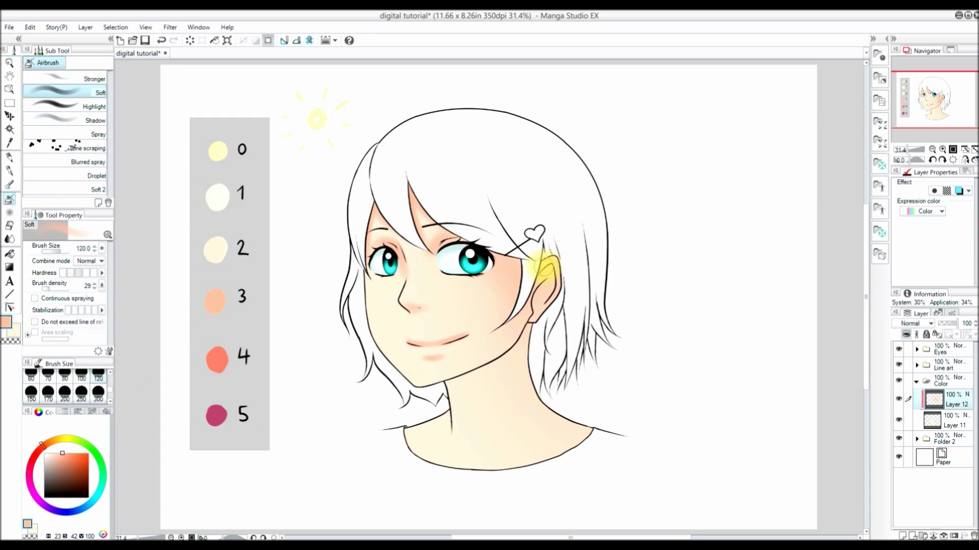
click(48, 375)
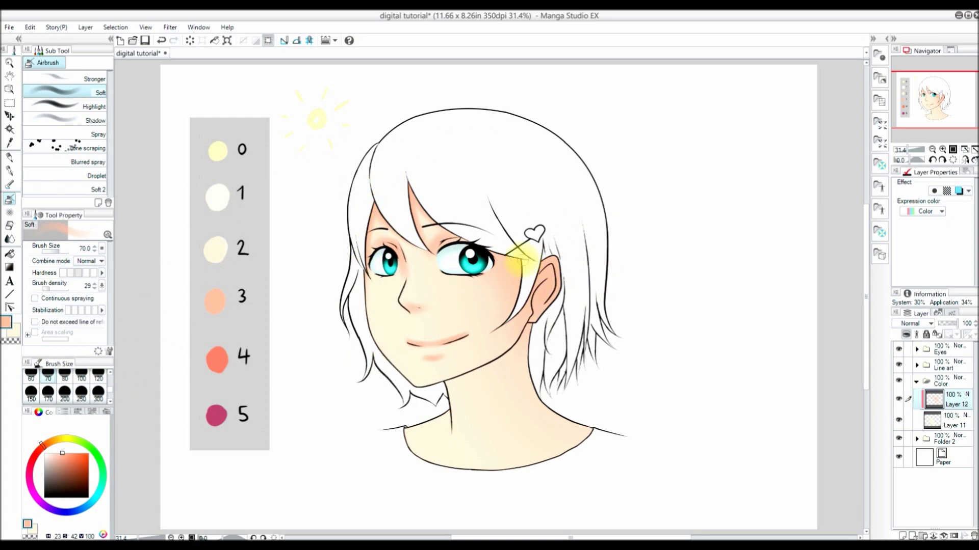
click(31, 375)
drag(410, 307, 420, 308)
scroll(111, 376, up, 1)
click(82, 375)
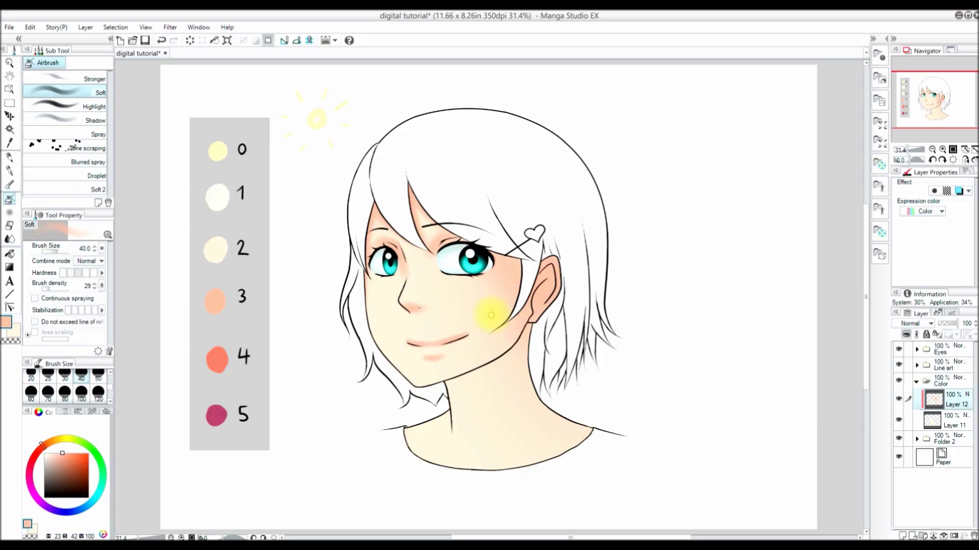
Hide Layer 12 and magic-wand select the neck skin area.
click(899, 399)
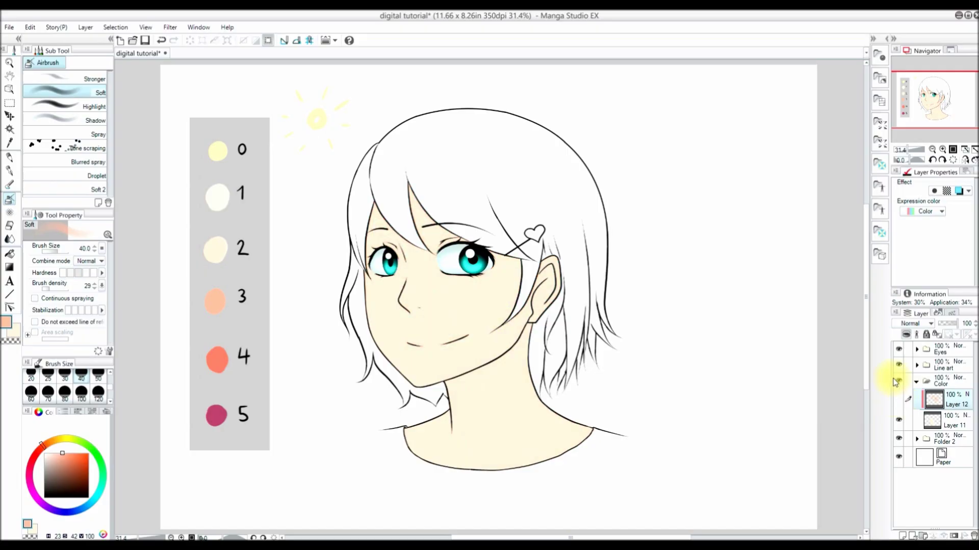
key(w)
click(481, 450)
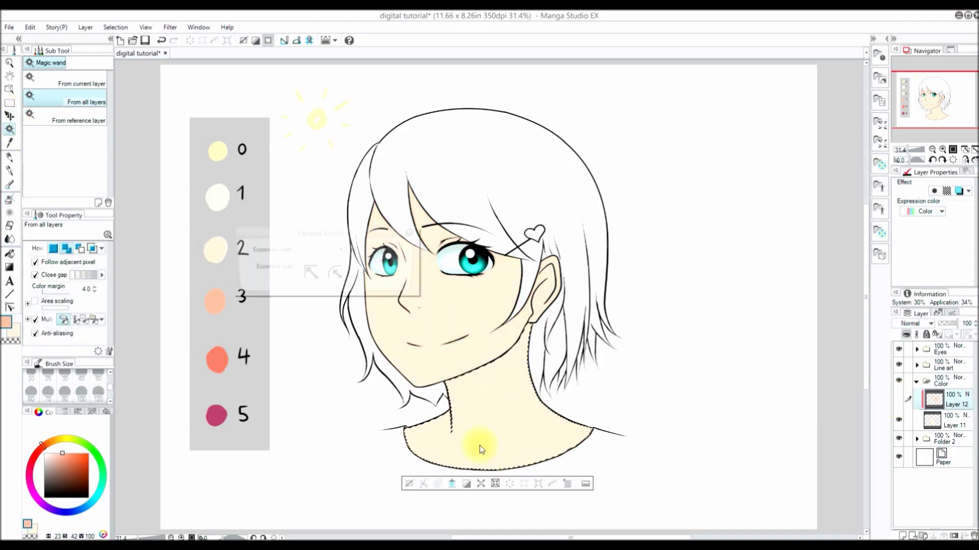
Show Layer 12, airbrush peach shading on the neck under the jaw, then deselect.
click(899, 399)
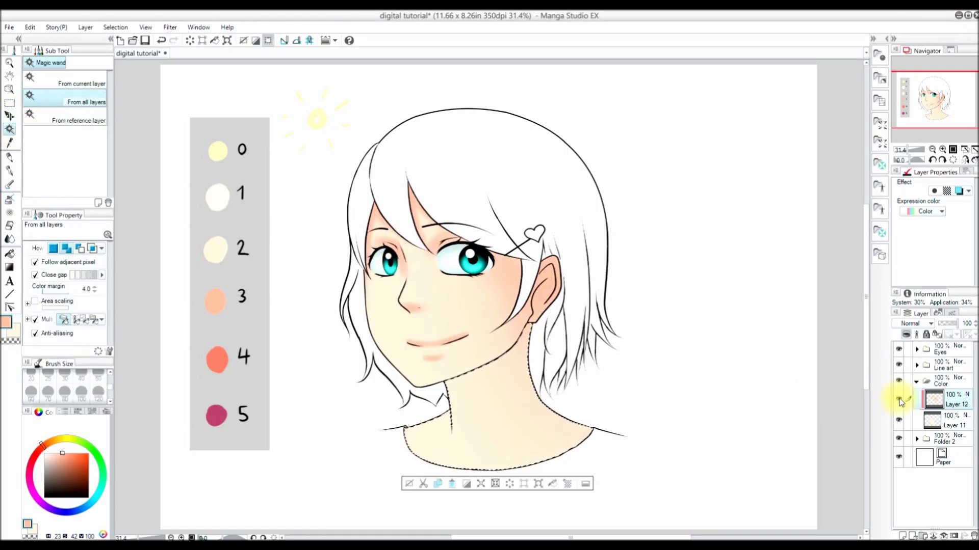
key(b)
click(98, 396)
drag(110, 388, 110, 392)
click(99, 383)
mouse_move(453, 393)
mouse_down()
mouse_move(508, 349)
mouse_move(456, 407)
mouse_up()
drag(535, 347, 533, 371)
click(99, 401)
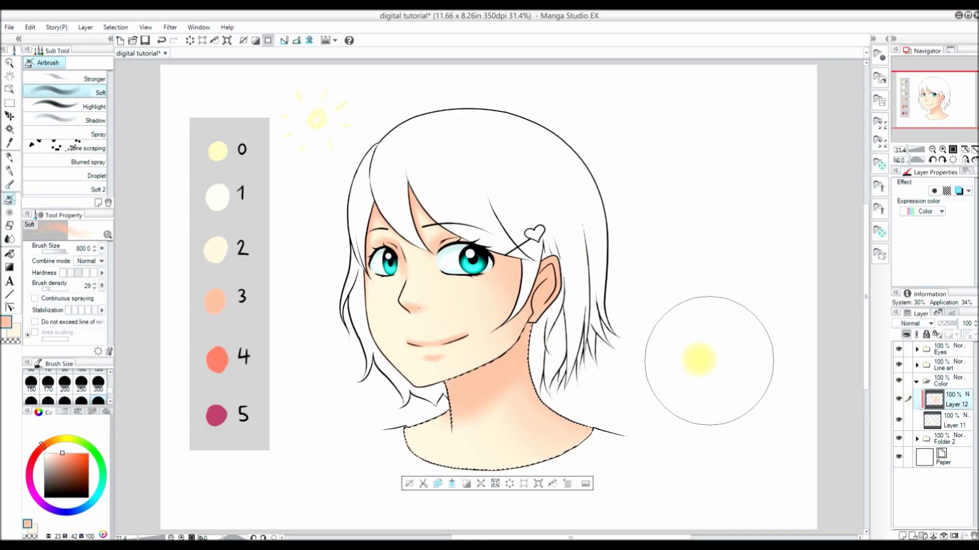
key(ctrl+d)
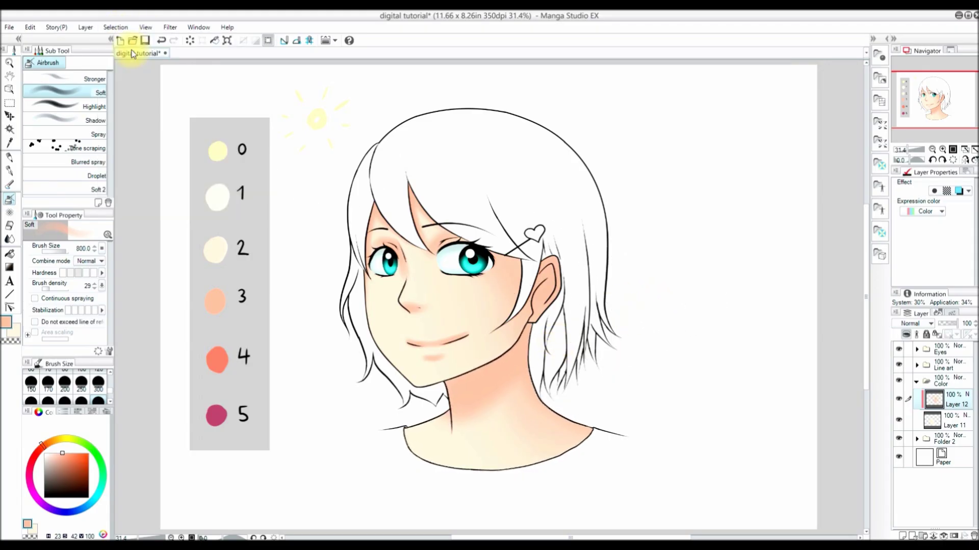
Pick swatch 4's orange-red and shade beneath the hair strand over the forehead, size 70.
key(i)
click(215, 358)
click(9, 198)
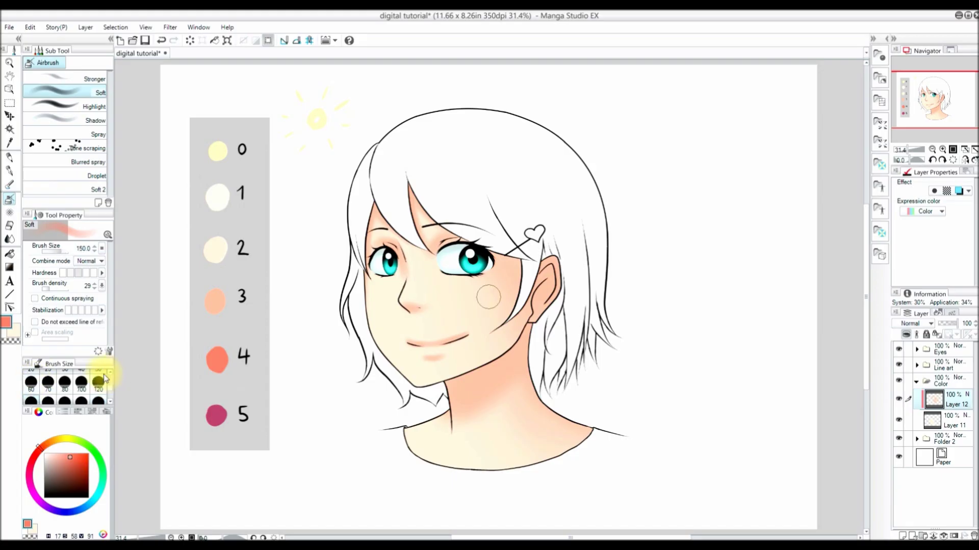
mouse_move(407, 187)
mouse_down()
mouse_move(404, 219)
mouse_move(402, 179)
mouse_move(369, 227)
mouse_up()
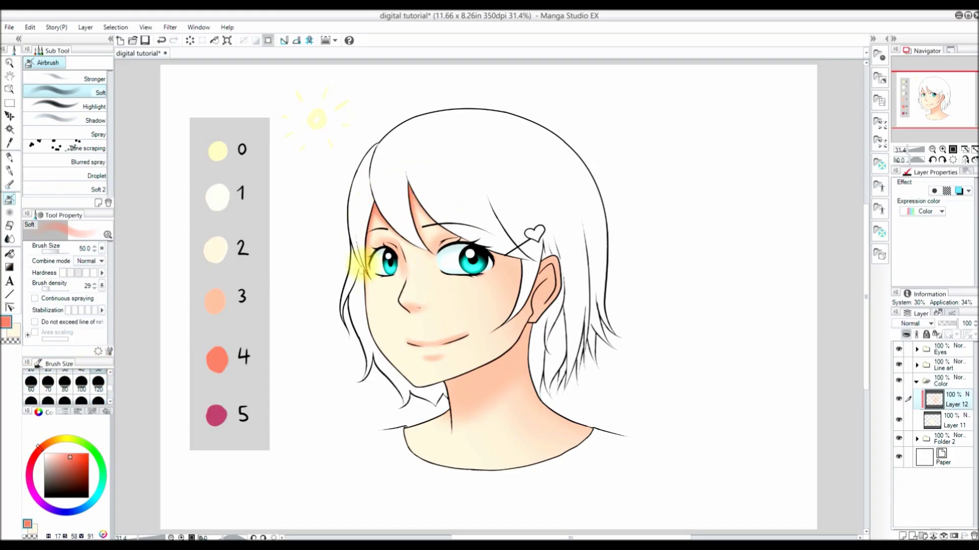
click(48, 382)
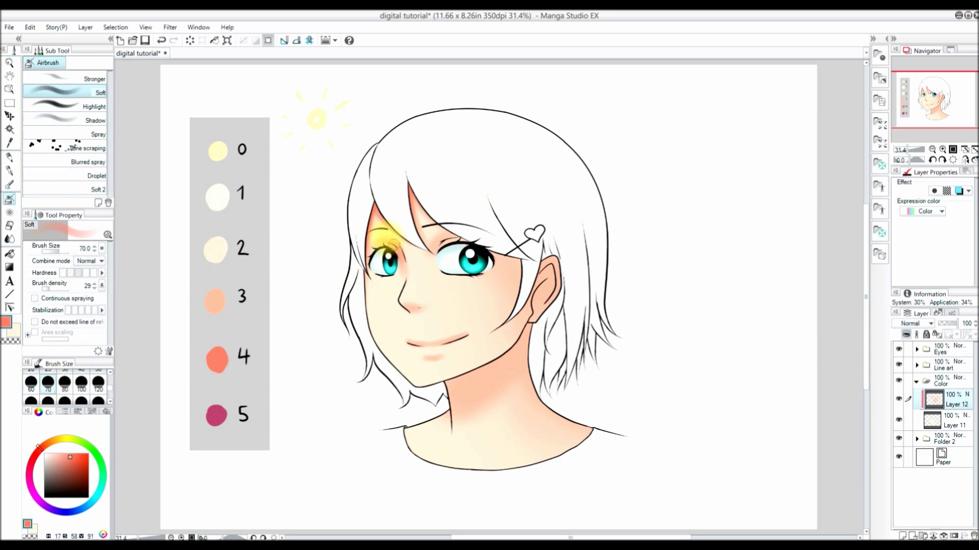
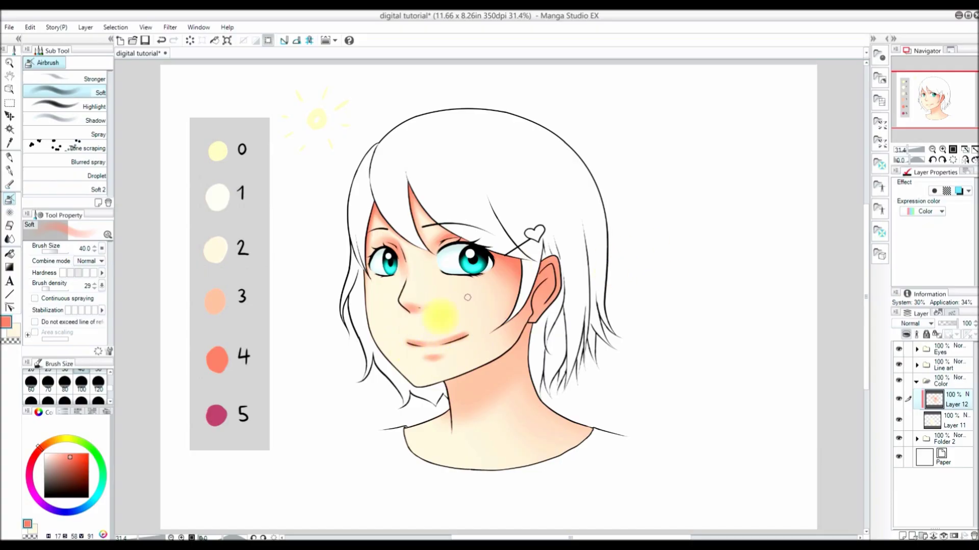
Hide Layer 12, magic-wand select the neck from all layers, and expand the selection.
click(99, 383)
click(899, 399)
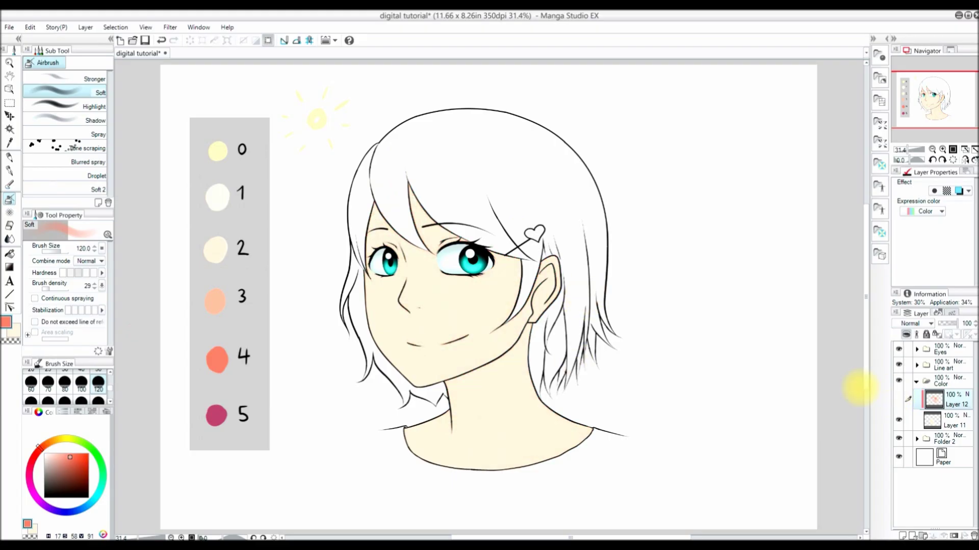
click(10, 129)
click(29, 103)
click(512, 391)
click(481, 484)
click(401, 248)
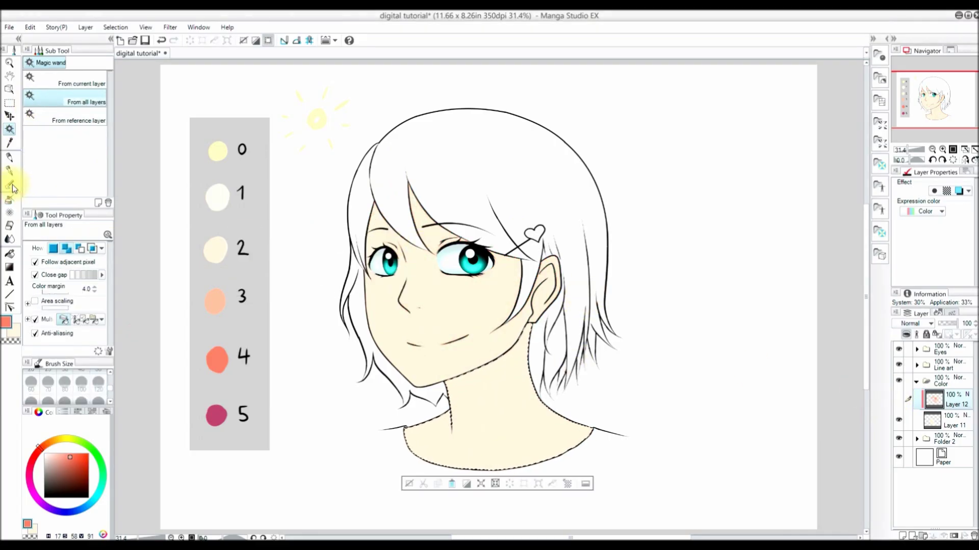
click(10, 185)
Show Layer 12, soft-airbrush redder shading under the jaw and ear, then deselect.
click(899, 400)
click(98, 400)
mouse_move(510, 347)
mouse_down()
mouse_move(443, 361)
mouse_move(511, 343)
mouse_up()
key(ctrl+z)
click(9, 199)
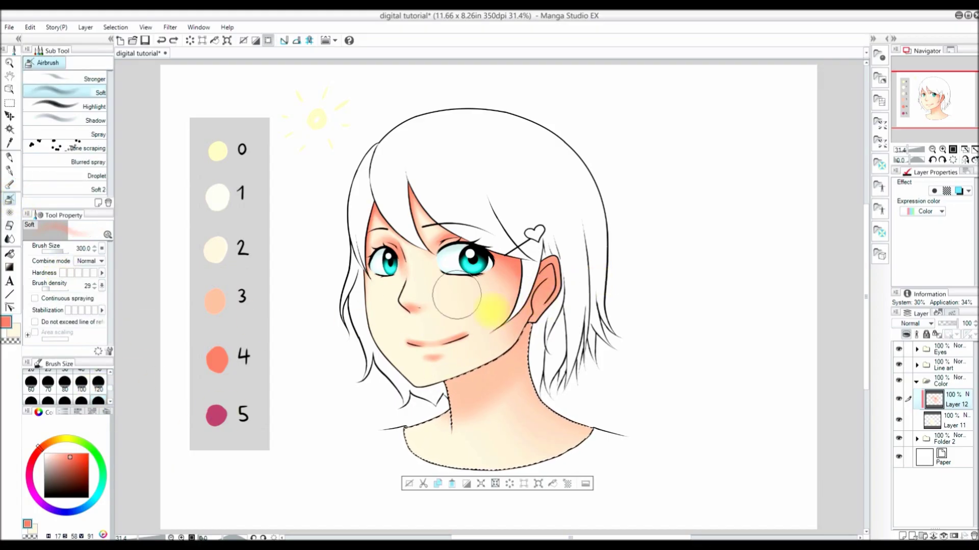
mouse_move(528, 334)
mouse_down()
mouse_move(451, 390)
mouse_move(536, 331)
mouse_up()
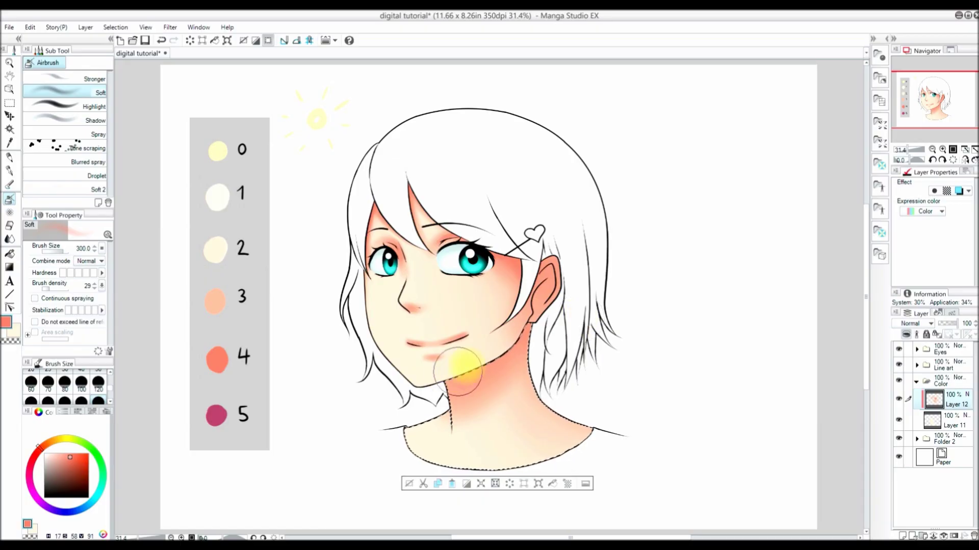
click(123, 31)
click(143, 53)
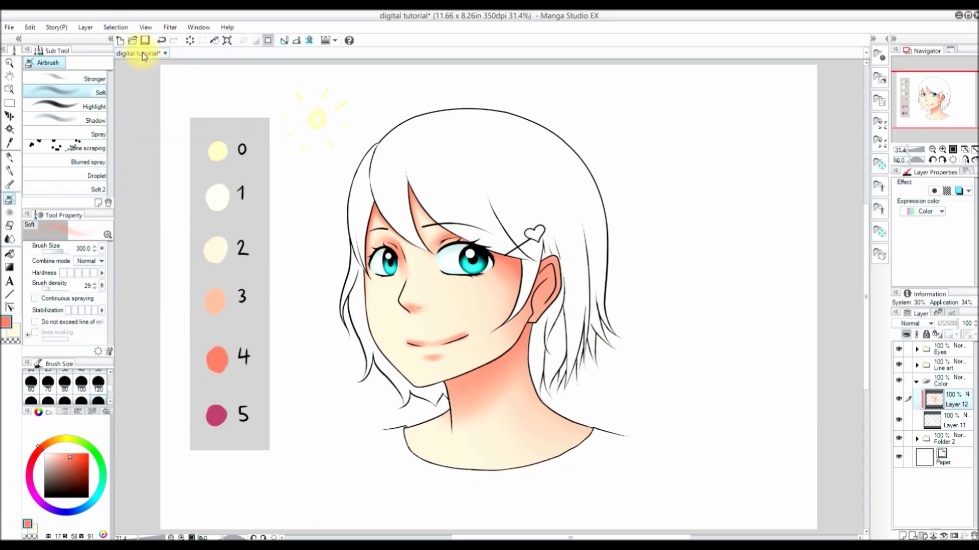
Eyedrop swatch 5's crimson and return to the airbrush at size 150.
scroll(102, 388, down, 3)
click(99, 387)
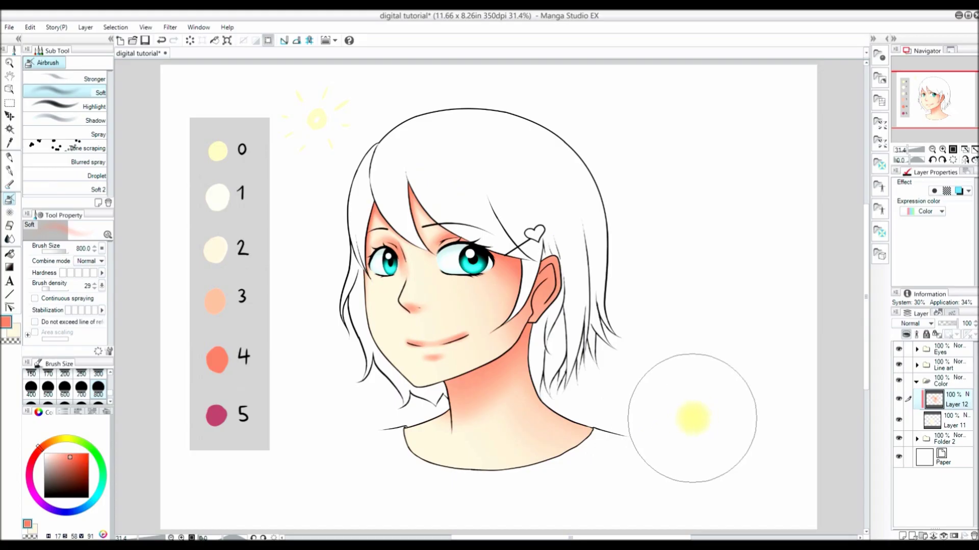
click(9, 143)
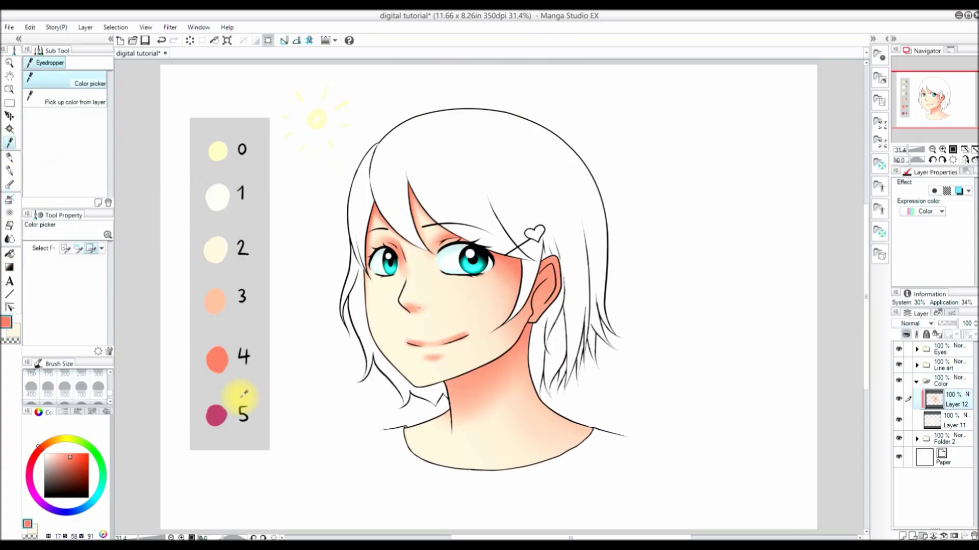
click(221, 411)
key(b)
click(34, 383)
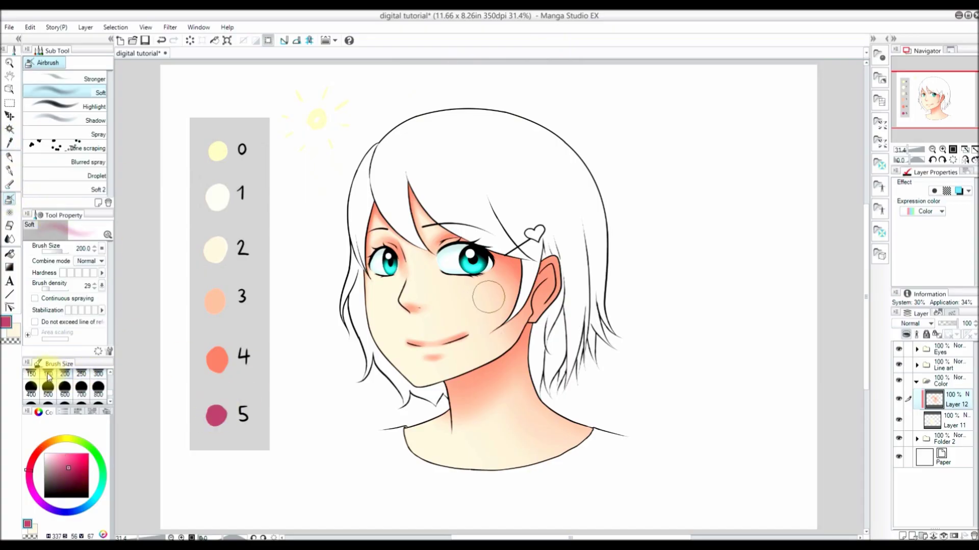
Add a new Layer 13 and move it above Layer 12.
click(917, 419)
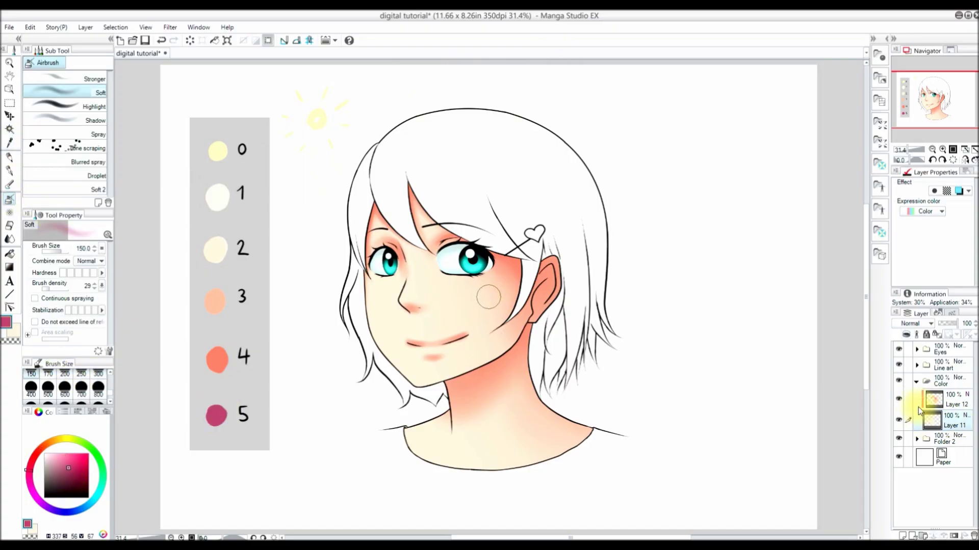
click(903, 535)
drag(953, 424, 953, 395)
Choose a pink blush colour and test pink shading inside the ear, then undo it.
click(98, 376)
click(65, 386)
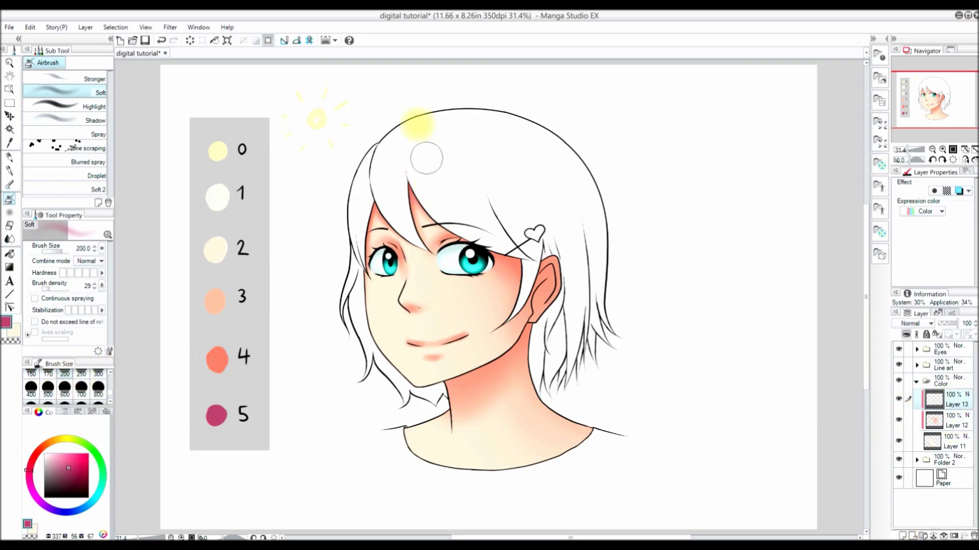
click(32, 386)
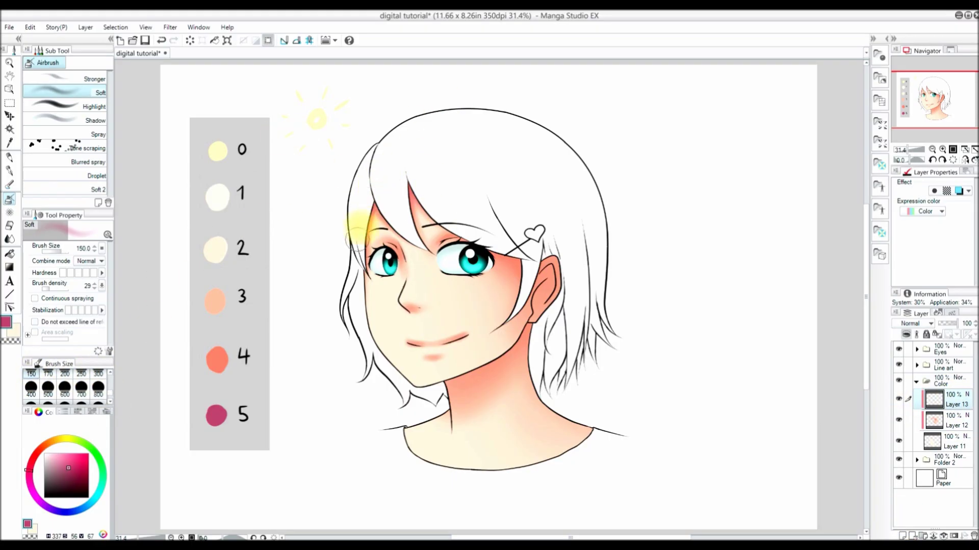
click(72, 465)
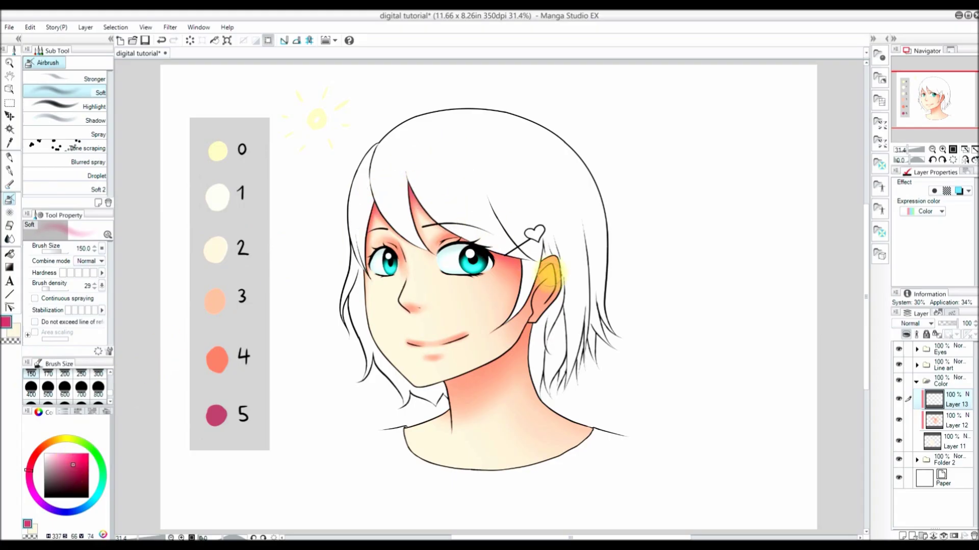
click(48, 374)
click(110, 373)
click(66, 374)
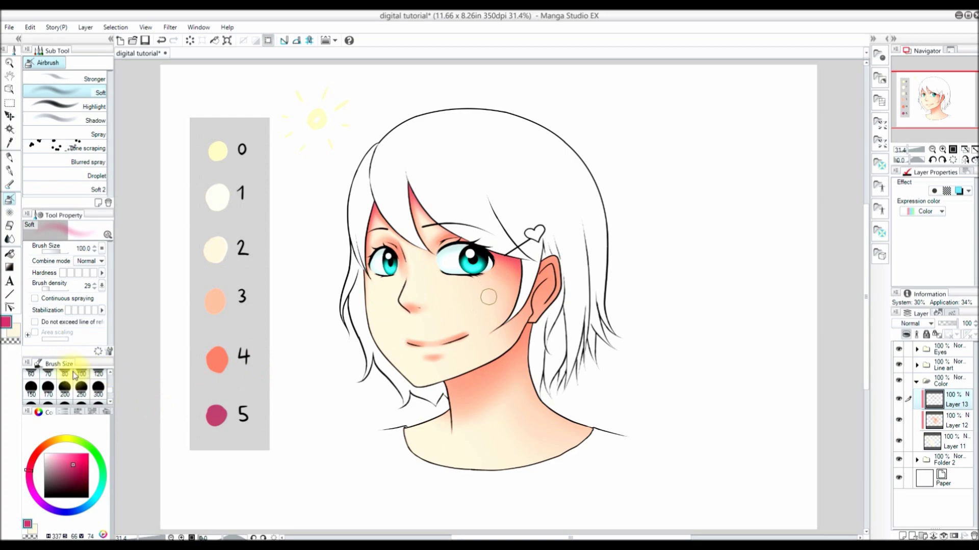
scroll(99, 387, up, 1)
click(48, 386)
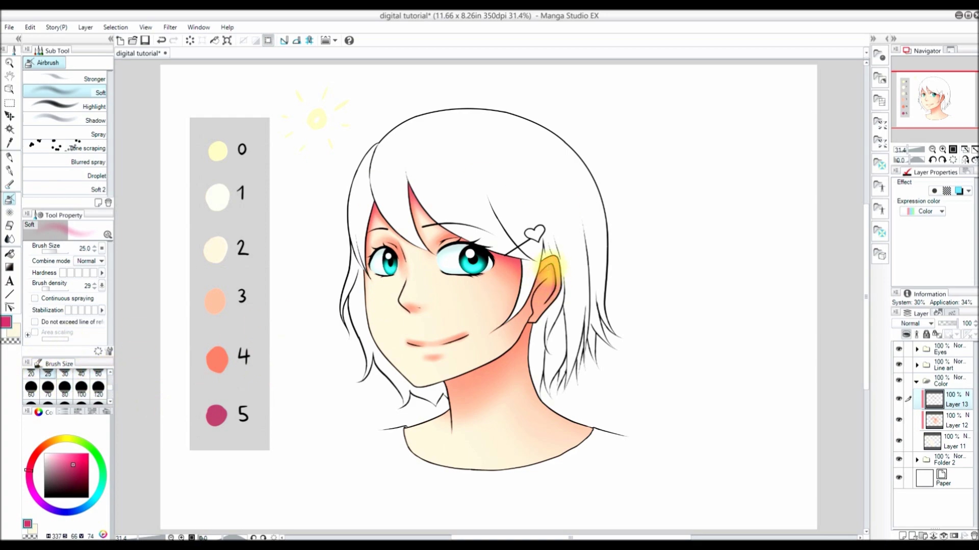
click(98, 387)
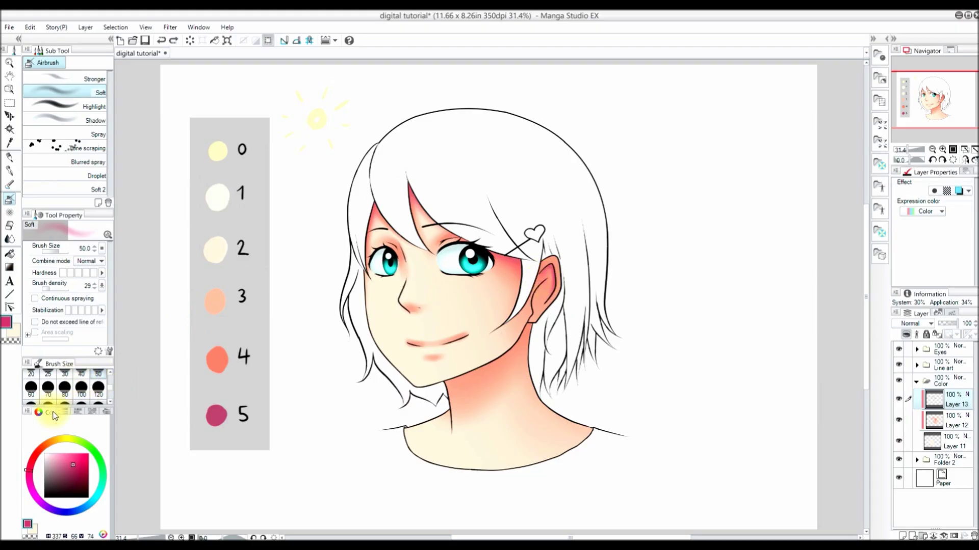
click(99, 394)
key(ctrl+z)
mouse_move(560, 255)
mouse_down()
mouse_move(568, 269)
mouse_move(552, 251)
mouse_up()
key(ctrl+z)
key(ctrl+z)
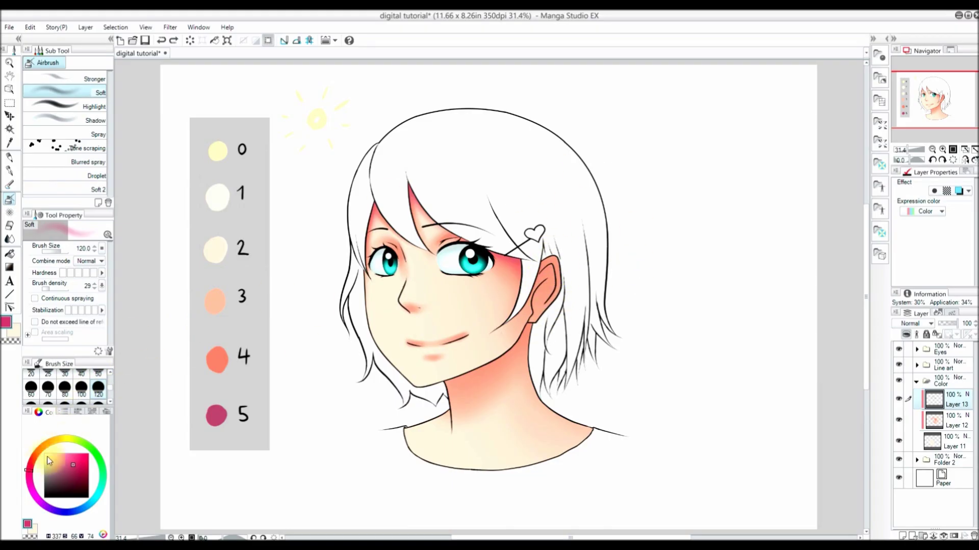
Try redder, brighter and salmon shades on the top of the ear, undoing each attempt.
click(80, 465)
scroll(97, 390, down, 1)
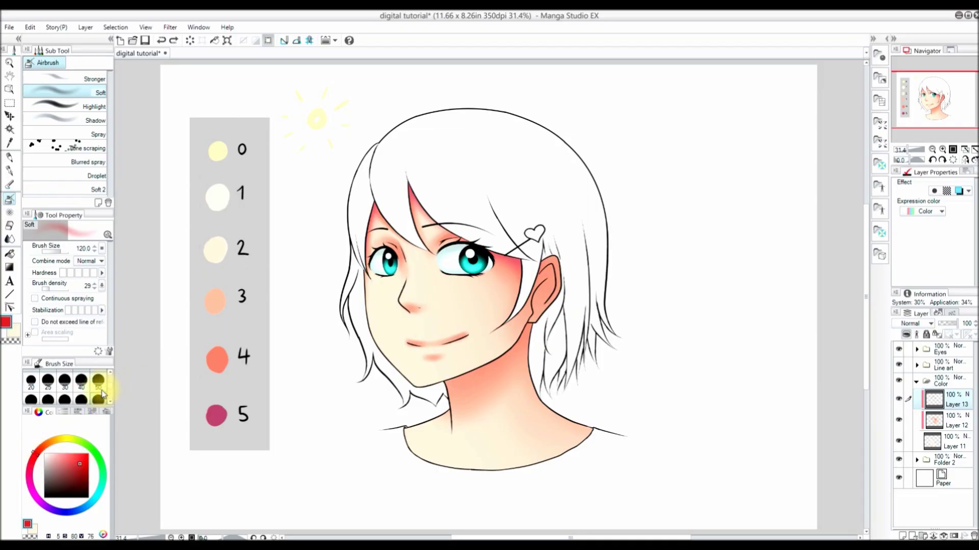
click(80, 395)
mouse_move(555, 265)
mouse_down()
mouse_move(550, 237)
mouse_move(564, 283)
mouse_move(566, 252)
mouse_move(536, 281)
mouse_move(560, 290)
mouse_up()
key(ctrl+z)
click(81, 459)
key(ctrl+z)
click(75, 452)
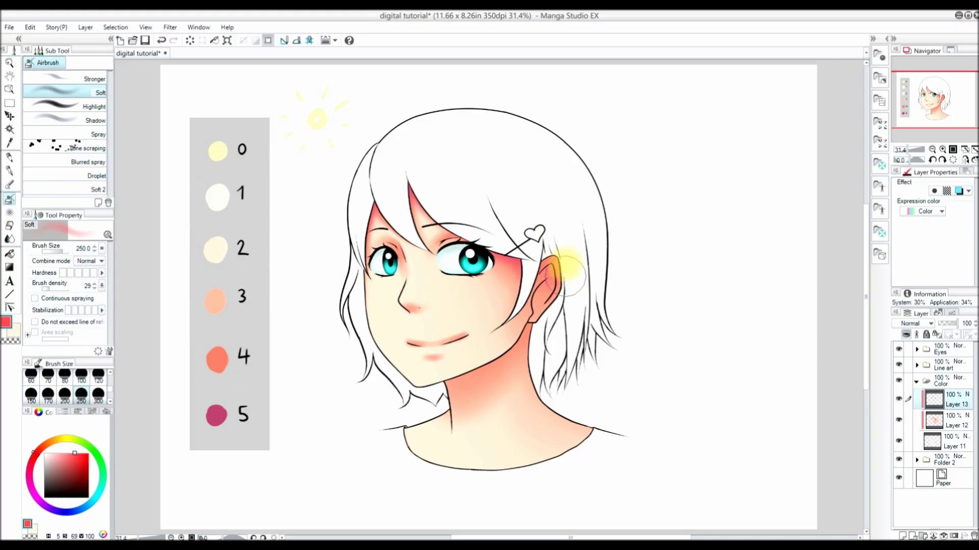
key(ctrl+z)
click(99, 377)
Airbrush soft pink blush on the left cheek at size 200 and fade the layer to 63% opacity.
drag(382, 283, 395, 293)
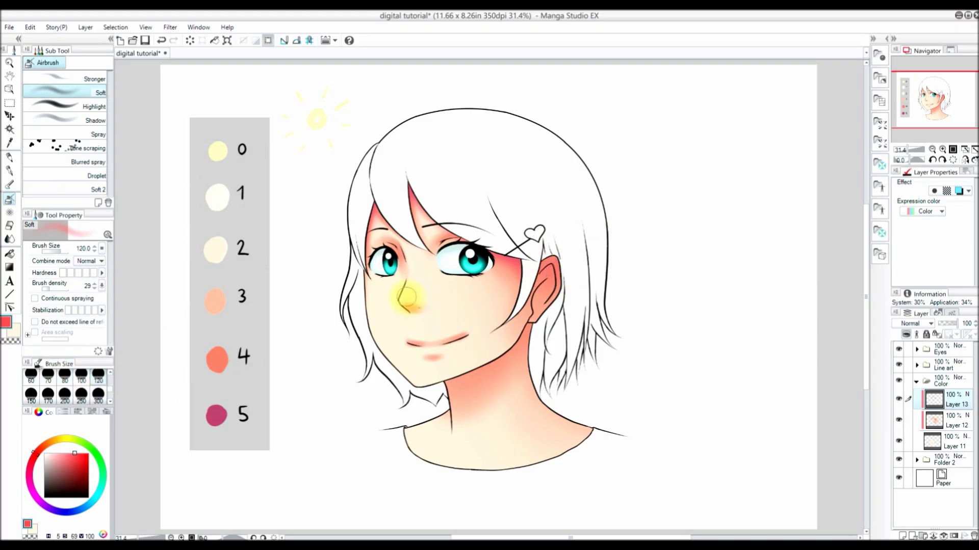
click(81, 397)
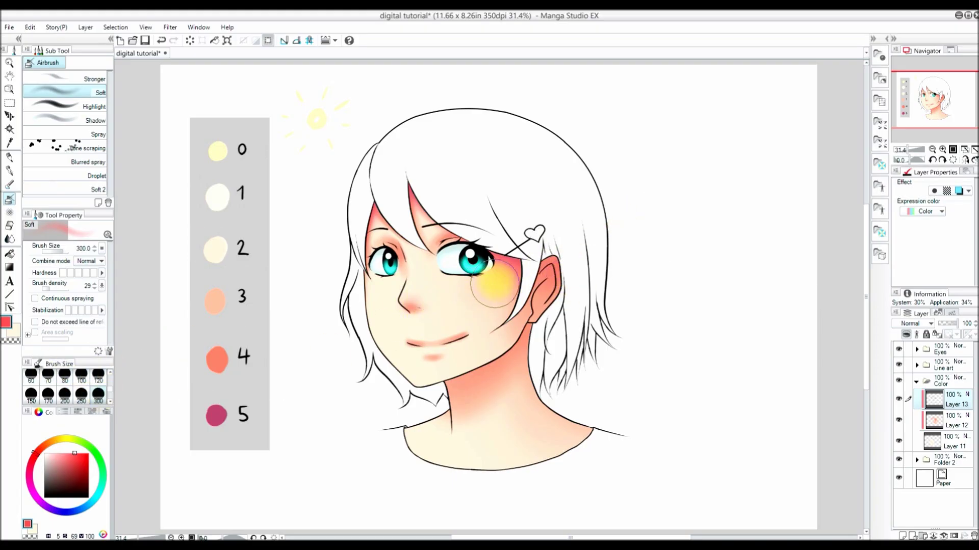
click(64, 395)
drag(390, 284, 373, 289)
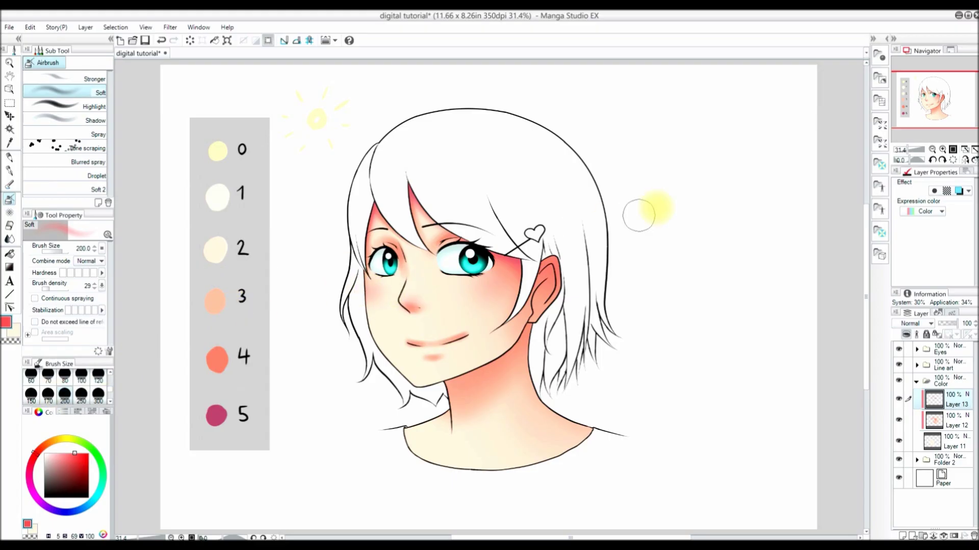
click(950, 323)
click(10, 225)
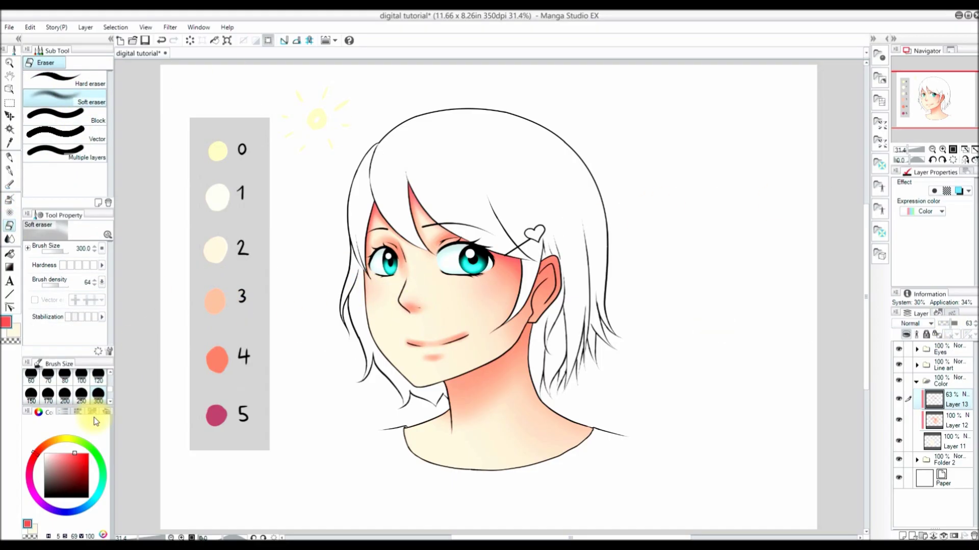
Add a new layer above Layer 11 and eyedrop the pale colour from swatch 1.
click(955, 444)
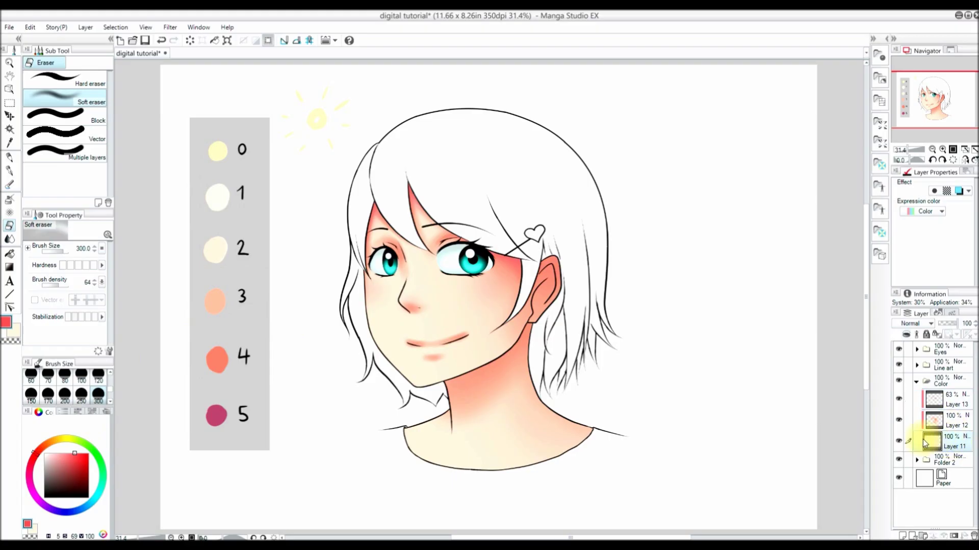
click(903, 533)
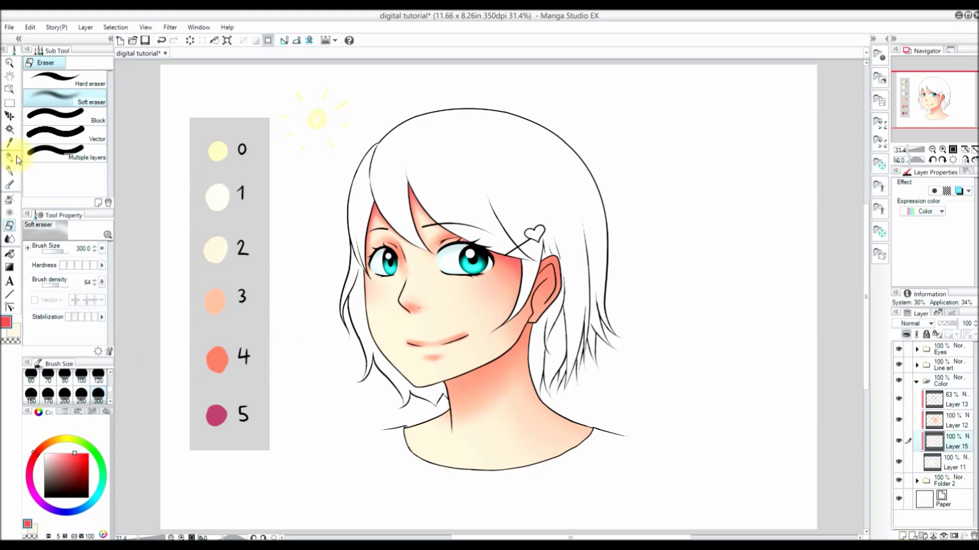
key(i)
click(219, 192)
key(b)
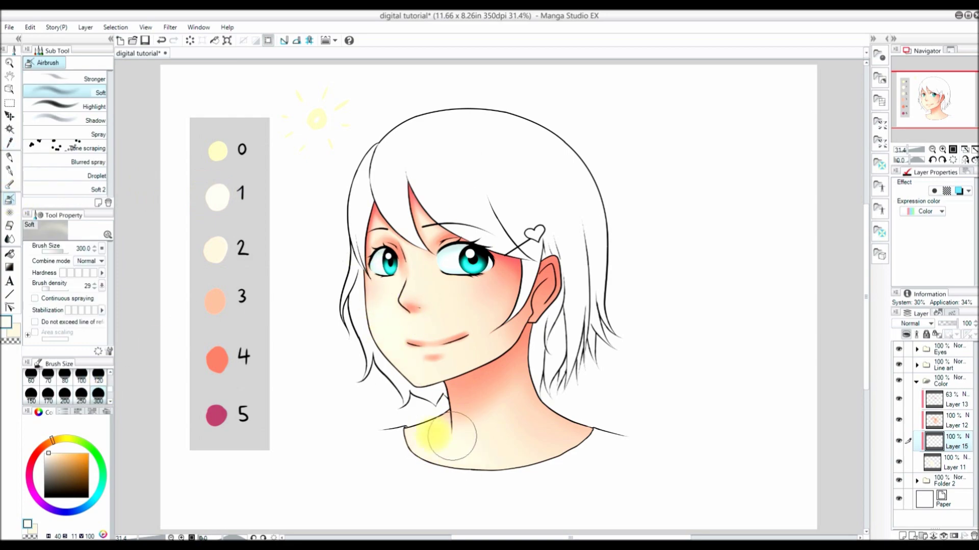
Raise the airbrush density to 45 and dab pale highlights, undoing a yellow patch on the ear.
key(bracketleft)
drag(51, 288, 54, 288)
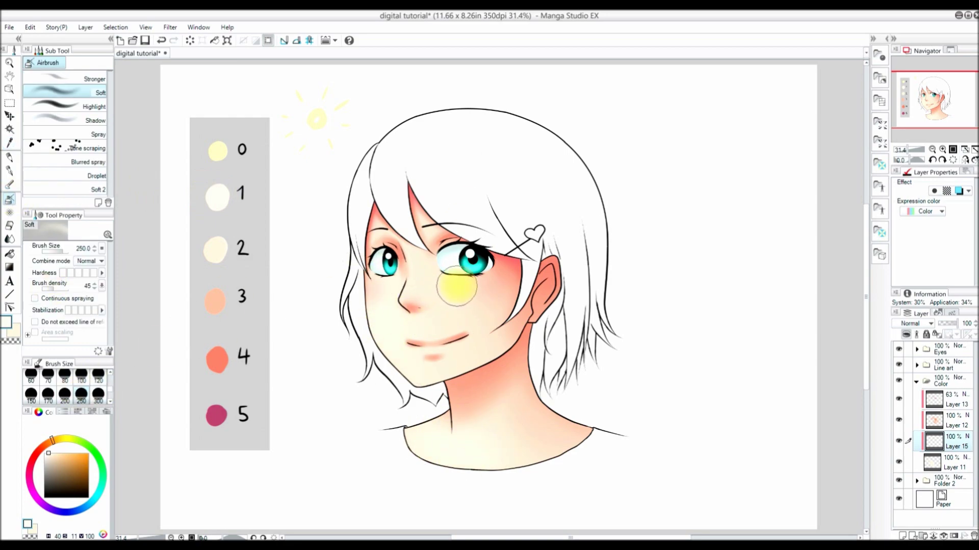
key(ctrl+z)
key(bracketleft)
key(bracketleft)
key(bracketleft)
key(bracketleft)
key(bracketleft)
key(bracketleft)
key(bracketleft)
key(bracketleft)
click(410, 278)
click(64, 395)
click(82, 377)
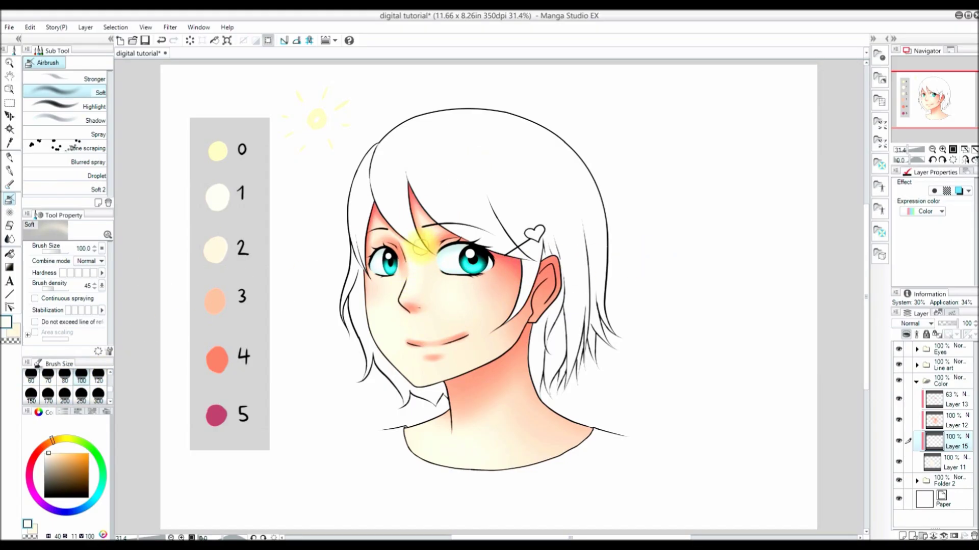
Airbrush a light cheek highlight at size 170, density 54, then set density 70 and size 60.
key(bracketright)
key(bracketright)
key(bracketright)
drag(52, 291, 56, 287)
mouse_move(449, 297)
mouse_down()
mouse_move(486, 290)
mouse_move(450, 281)
mouse_up()
click(31, 375)
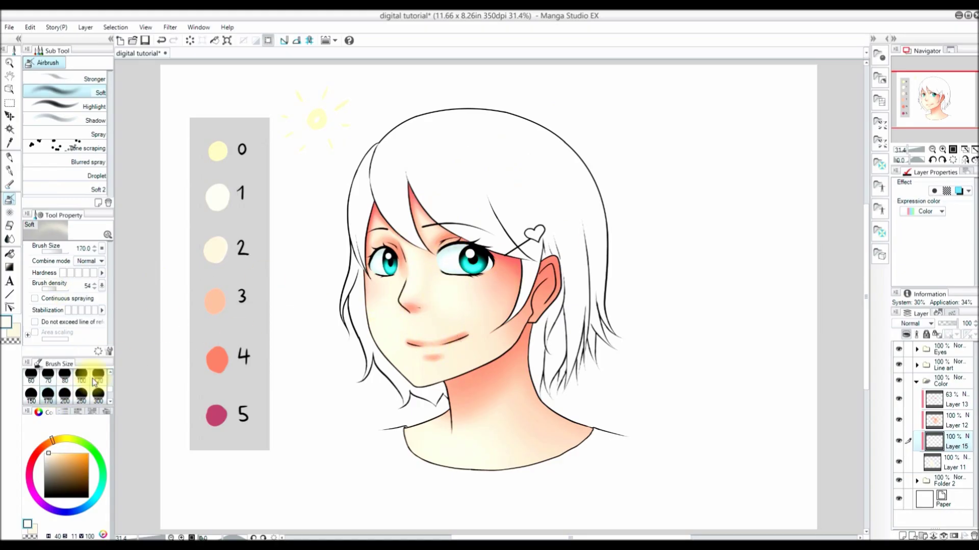
drag(57, 289, 61, 289)
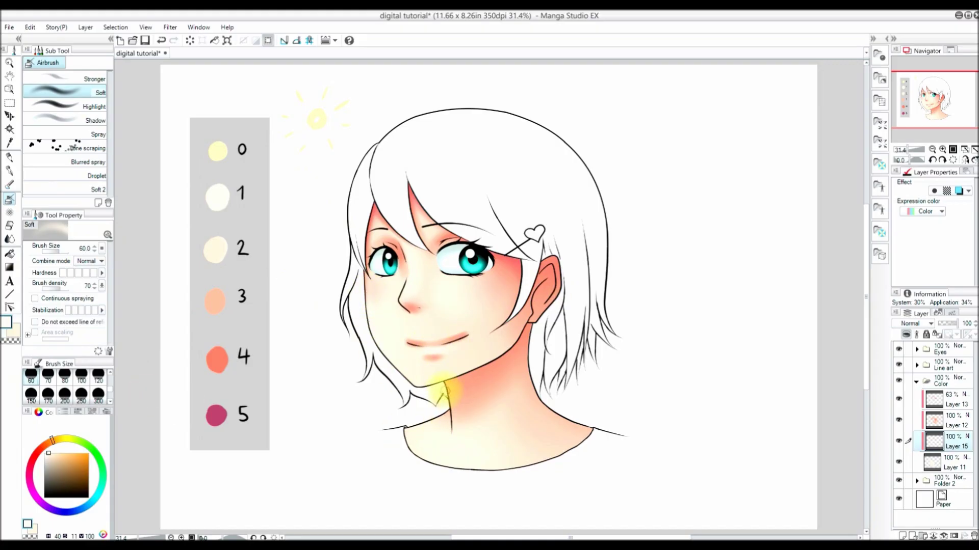
click(99, 395)
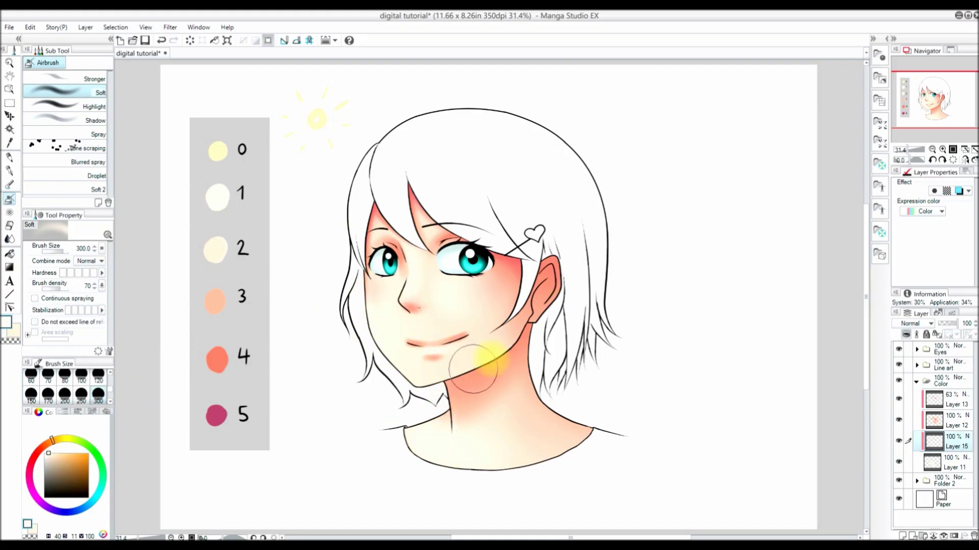
click(32, 377)
On Layer 12, mirror the canvas, lighten the jaw-edge shading at size 20, then unmirror.
click(957, 426)
click(964, 160)
click(109, 372)
click(31, 377)
mouse_move(458, 330)
mouse_down()
mouse_move(550, 381)
mouse_move(492, 356)
mouse_up()
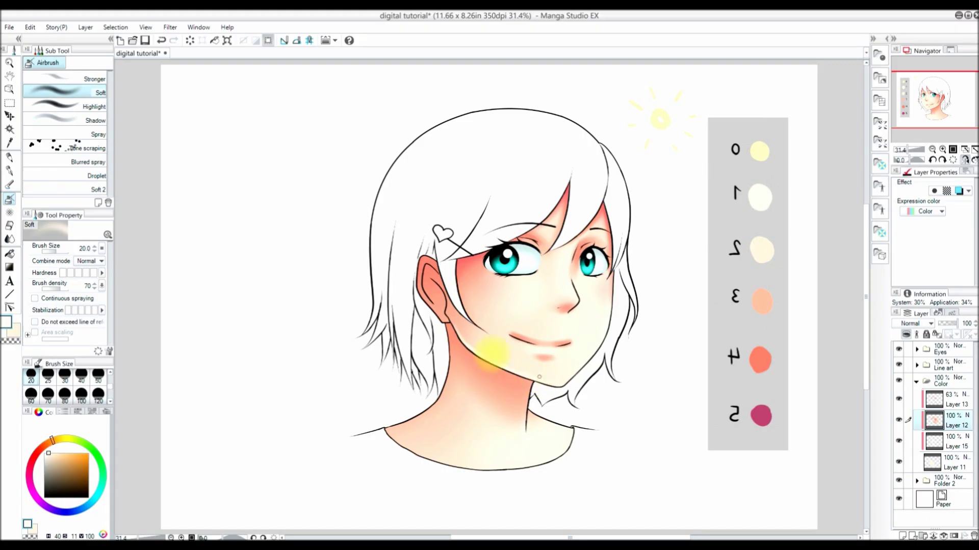
click(964, 160)
Set the brush size to 50, then 25, and select Layer 13.
key(bracketright)
key(bracketright)
key(bracketright)
key(bracketright)
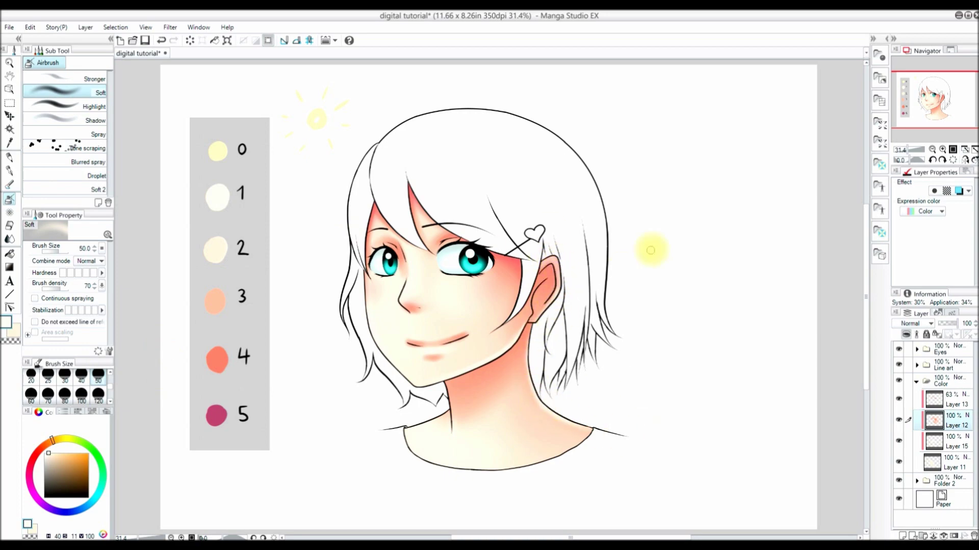
click(47, 376)
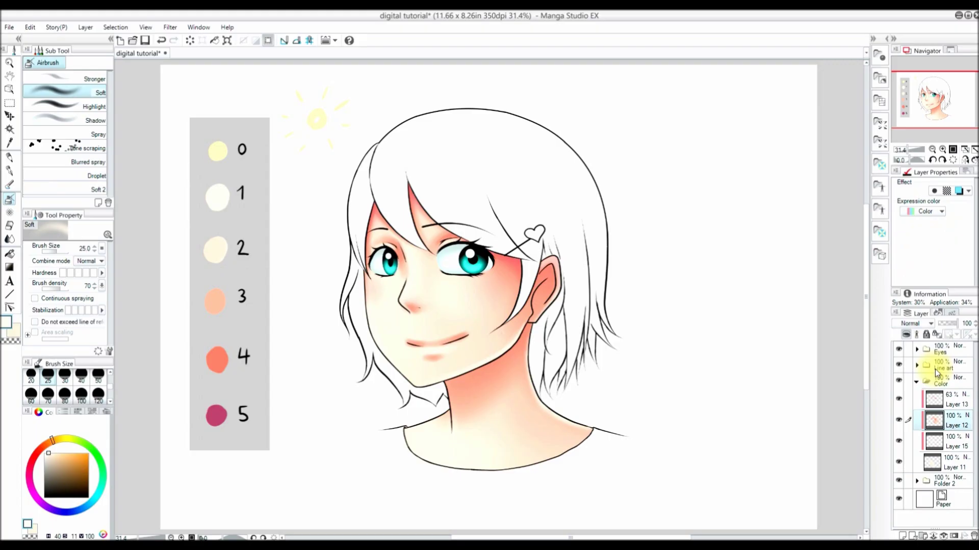
click(958, 406)
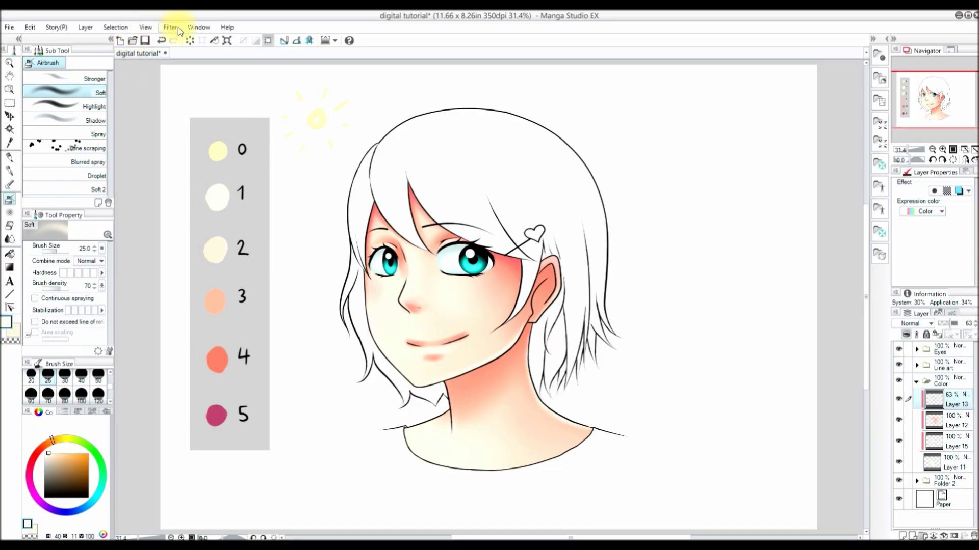
Add a Level Correction layer from the Layer menu and accept its default settings.
click(86, 28)
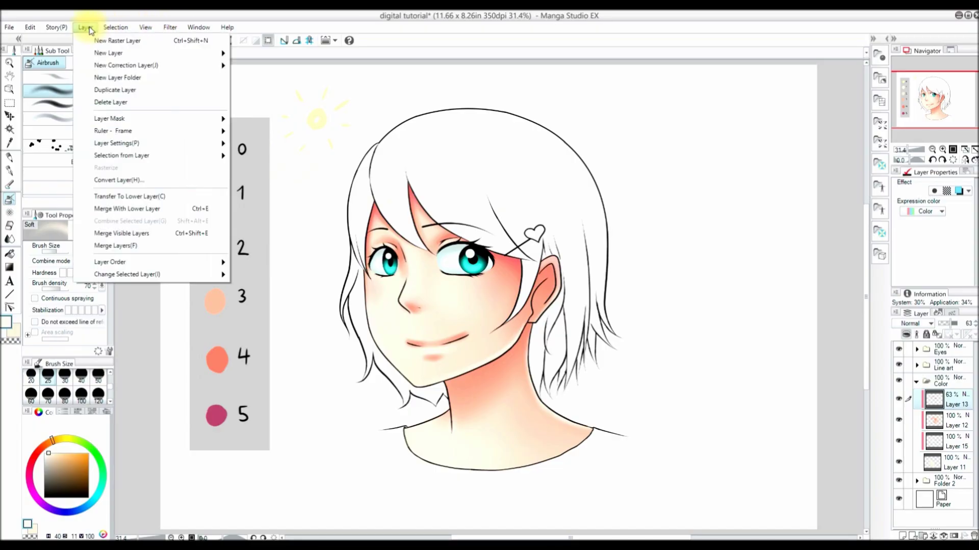
mouse_move(121, 67)
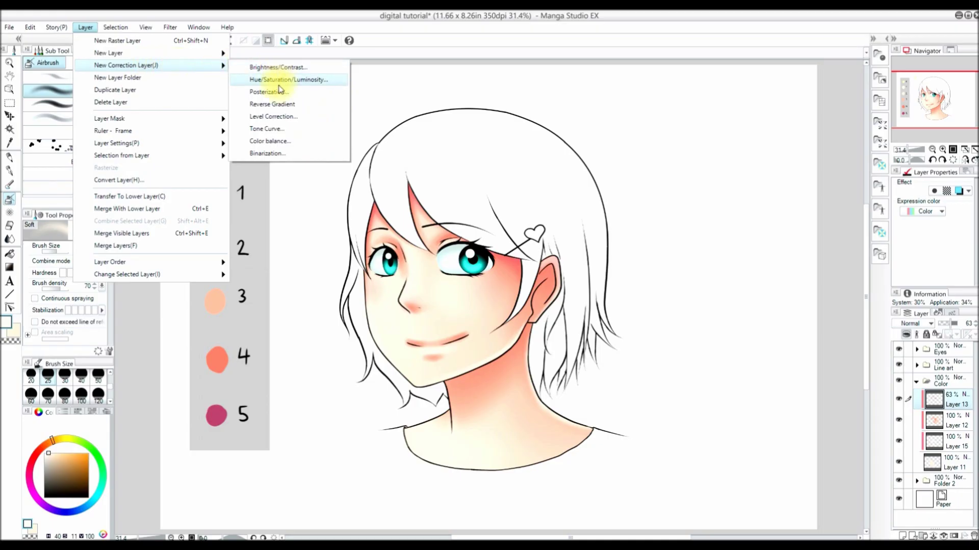
click(291, 120)
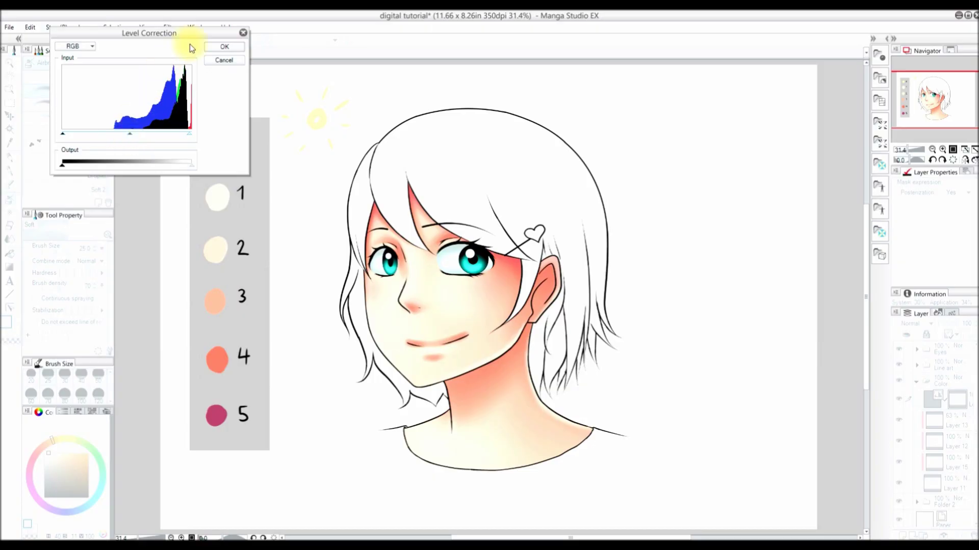
click(225, 47)
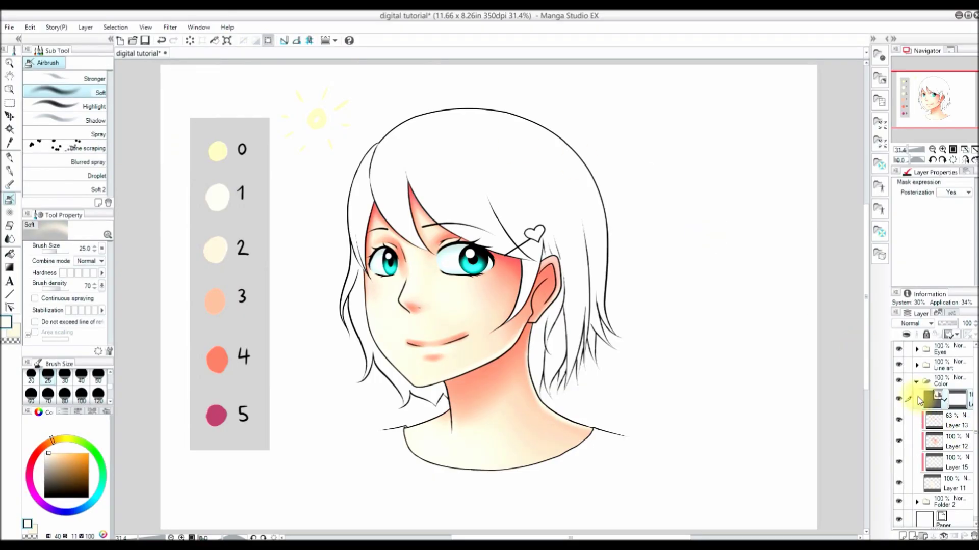